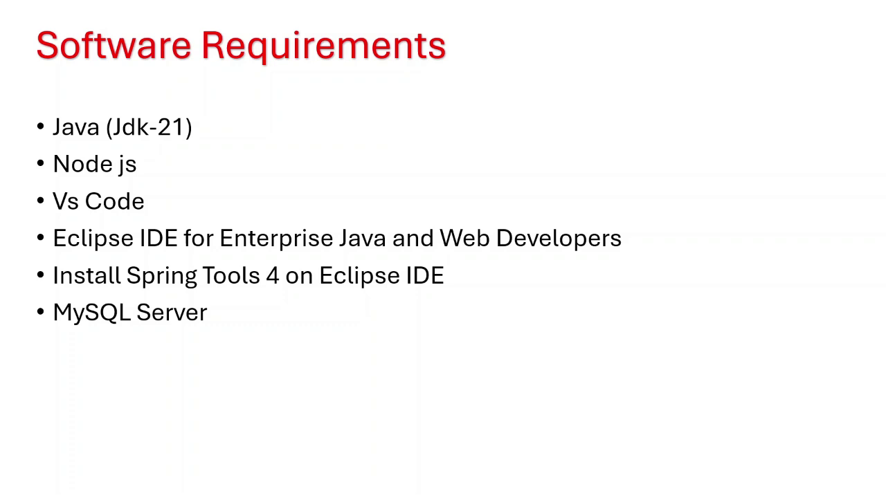
Leave the PowerPoint slide show and switch to the Chrome window with its Google new tab.
{"action": "key", "text": "alt+Tab"}
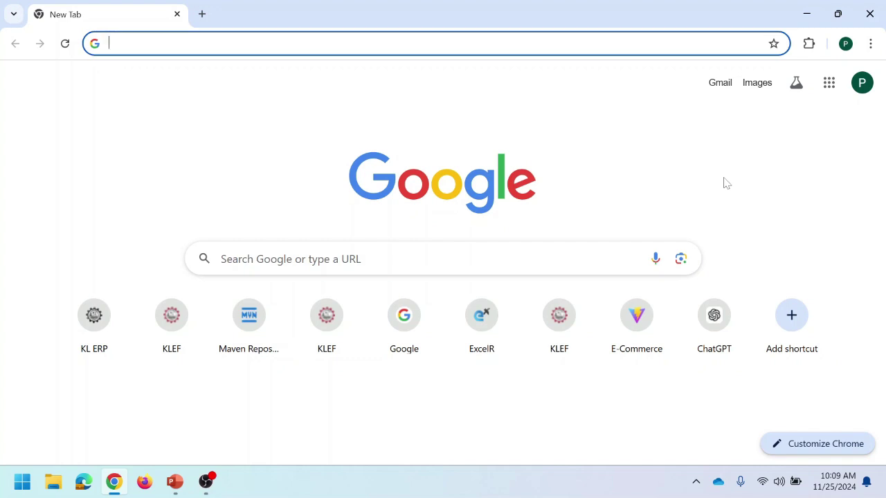
Search Google for 'java download' and open Oracle's Java Downloads page.
{"action": "type", "text": "j"}
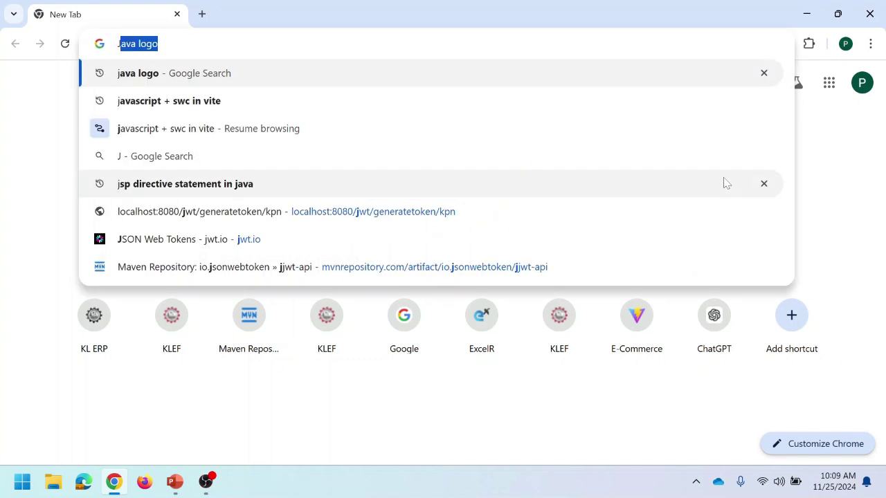
{"action": "type", "text": "ava dow"}
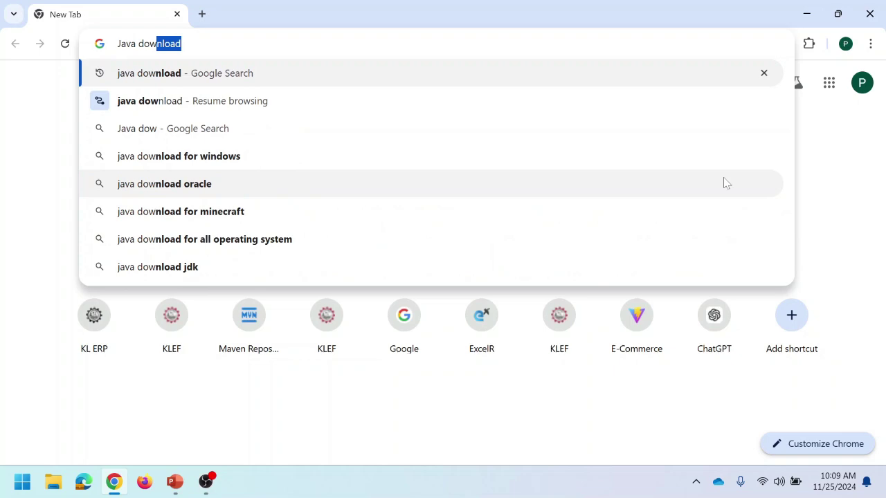
{"action": "key", "text": "Return"}
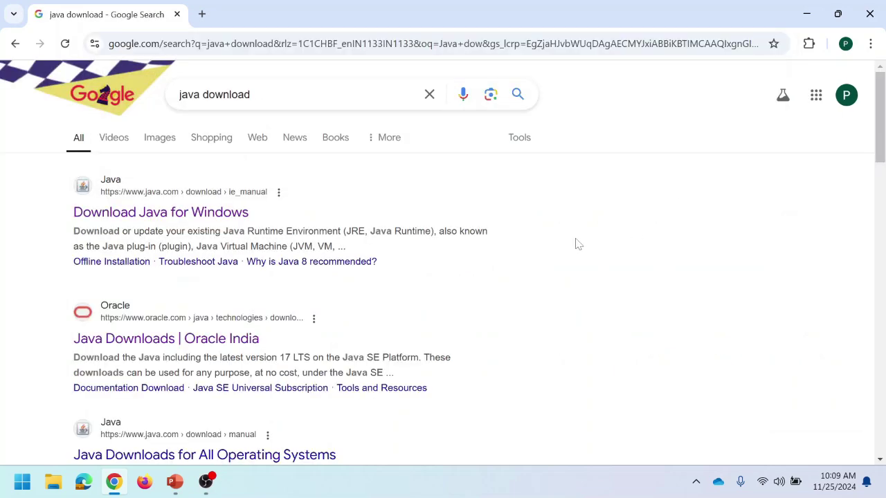
{"action": "scroll", "coordinate": [387, 249], "scroll_direction": "down", "scroll_amount": 3}
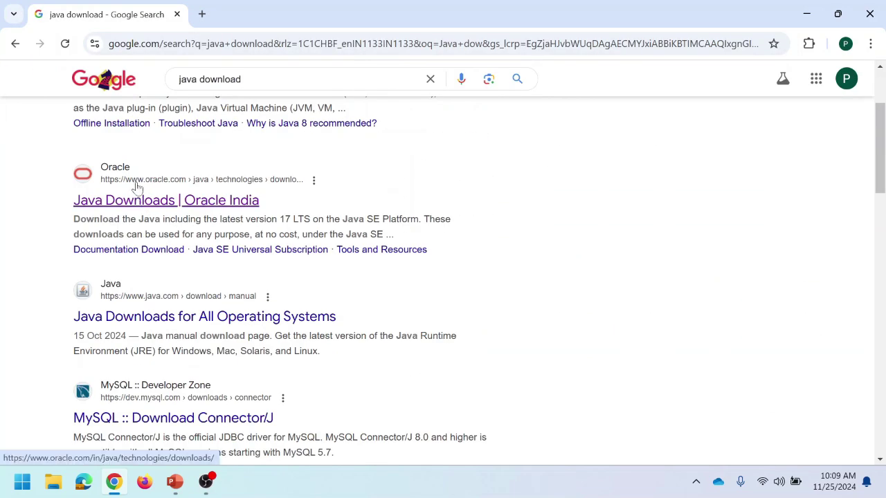
{"action": "left_click", "coordinate": [136, 200]}
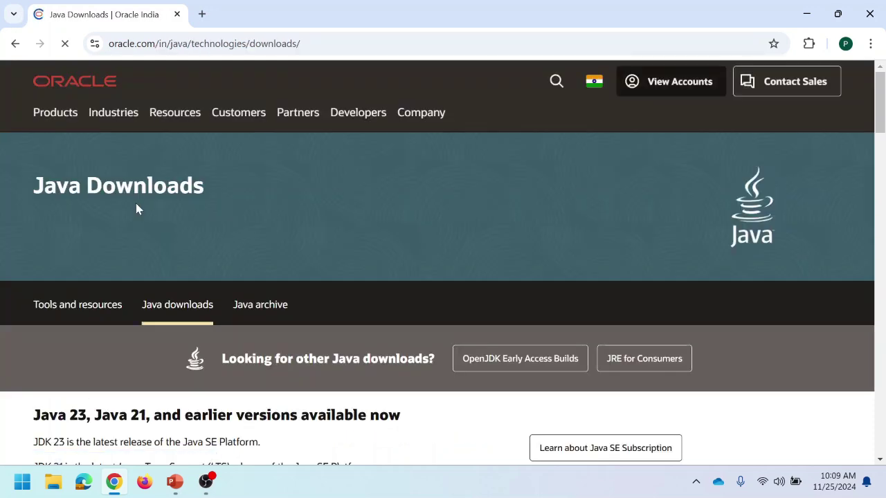
Download the JDK 21 Windows x64 Installer (.exe) and check Chrome's recent downloads.
{"action": "scroll", "coordinate": [146, 218], "scroll_direction": "down", "scroll_amount": 3}
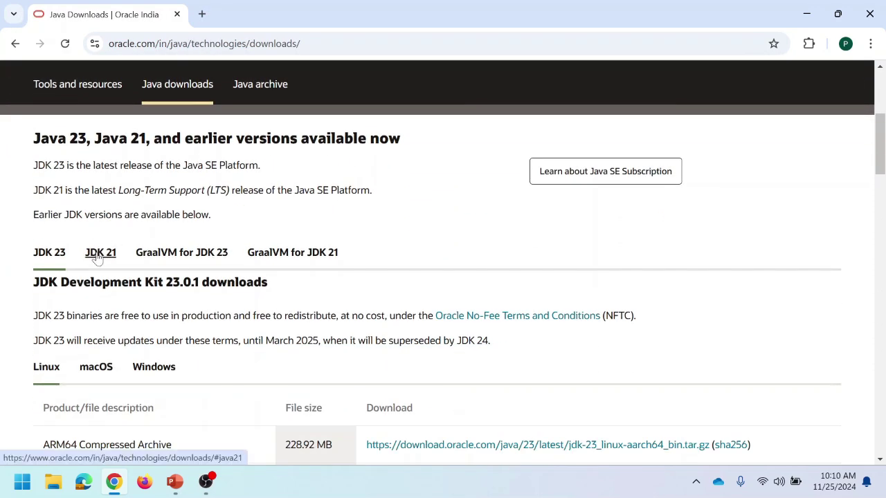
{"action": "left_click", "coordinate": [97, 256]}
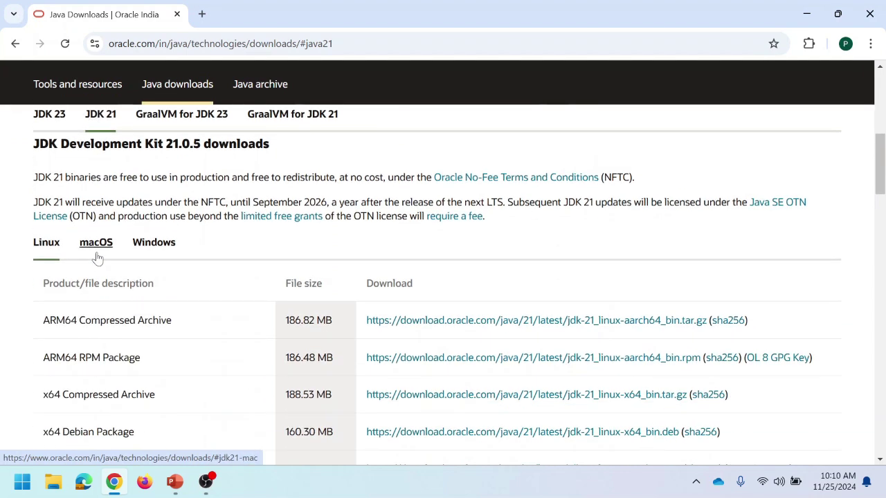
{"action": "left_click", "coordinate": [146, 246]}
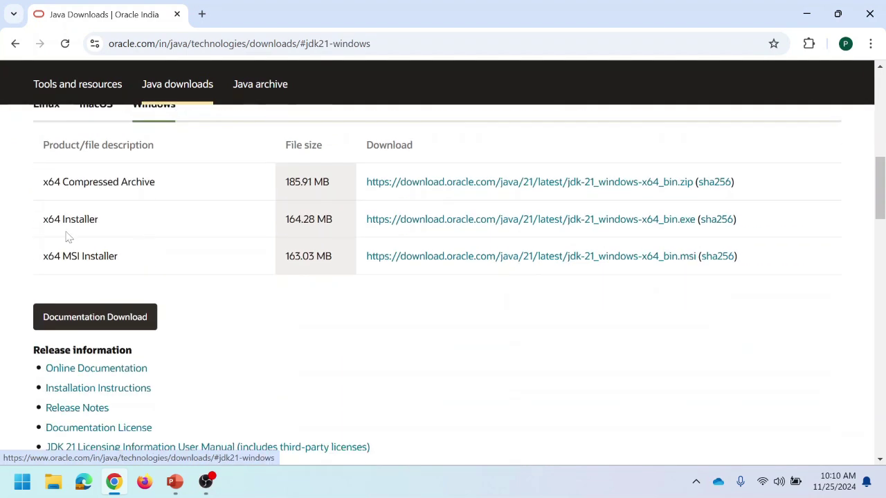
{"action": "left_click_drag", "start_coordinate": [43, 219], "coordinate": [104, 223]}
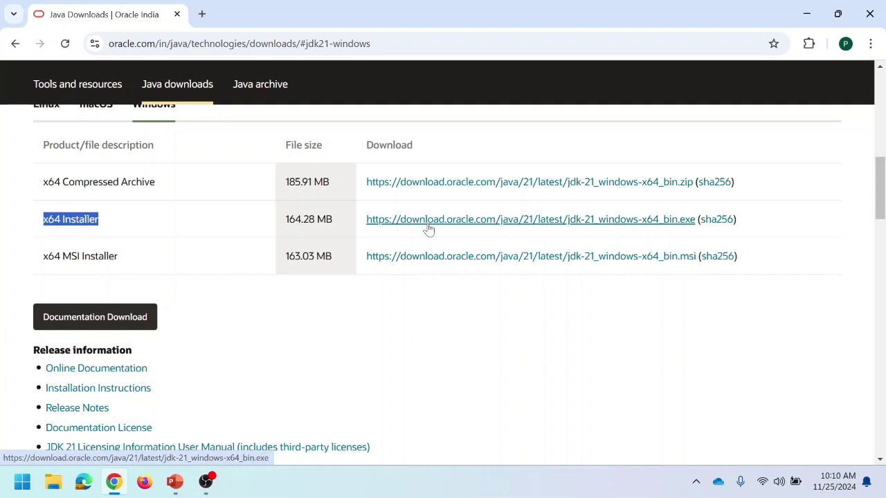
{"action": "left_click", "coordinate": [428, 229]}
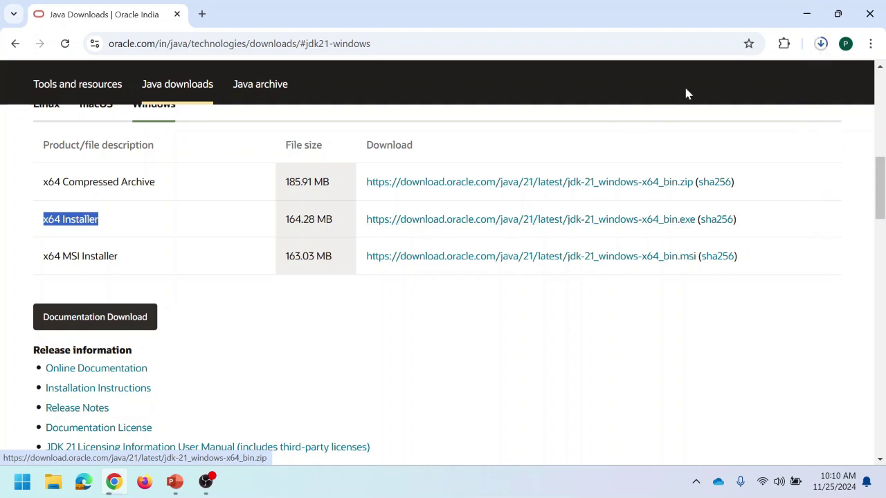
{"action": "left_click", "coordinate": [819, 43]}
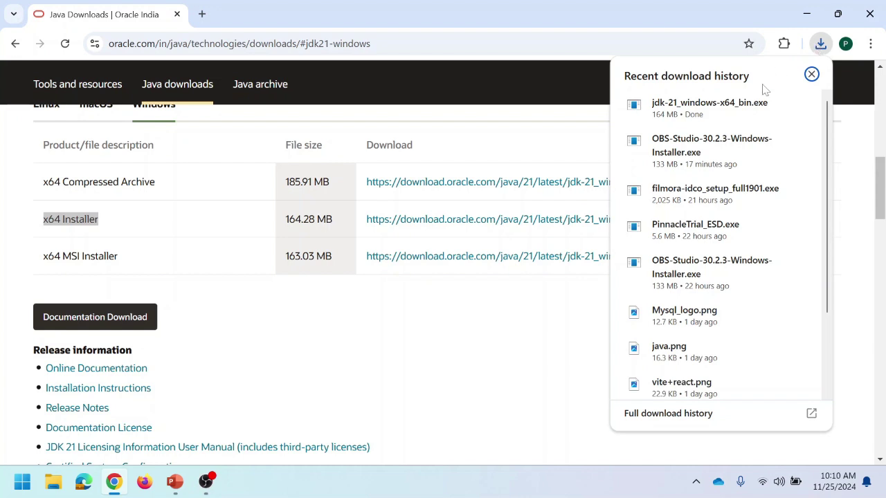
Run jdk-21_windows-x64_bin from its folder and install JDK 21.0.5 to C:\Program Files\Java\jdk-21\.
{"action": "mouse_move", "coordinate": [736, 115]}
{"action": "left_click", "coordinate": [774, 106]}
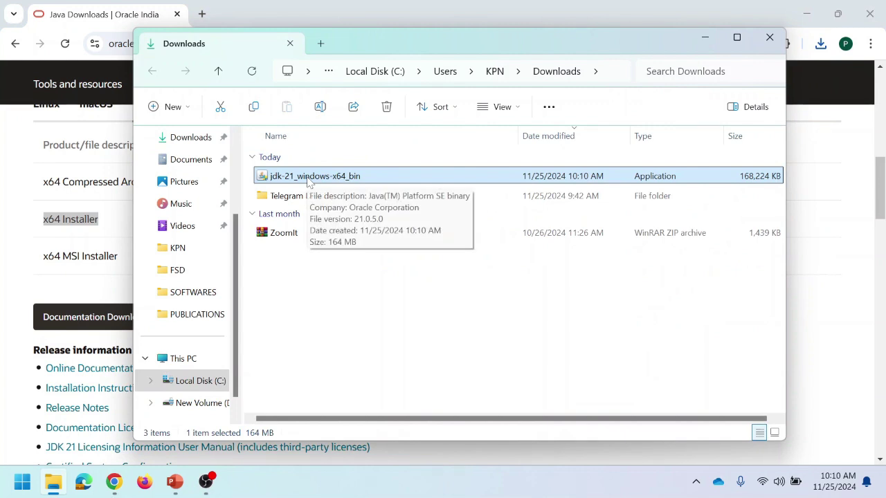
{"action": "double_click", "coordinate": [309, 178]}
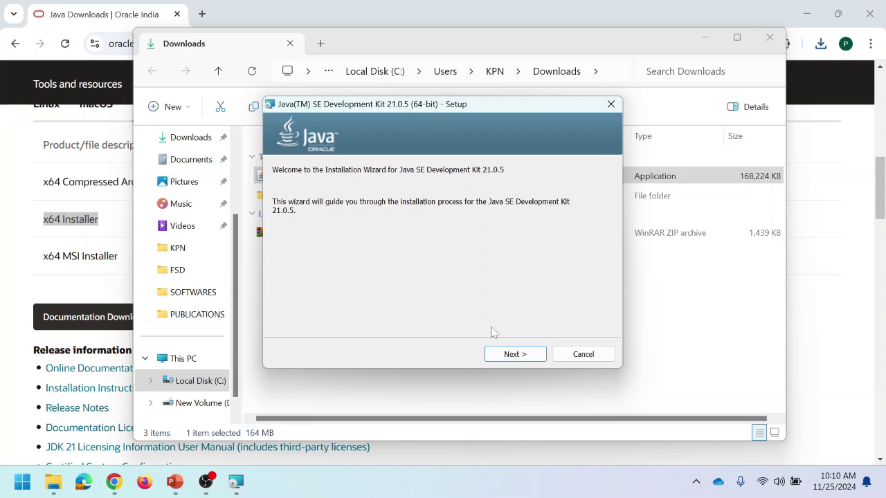
{"action": "left_click", "coordinate": [512, 355]}
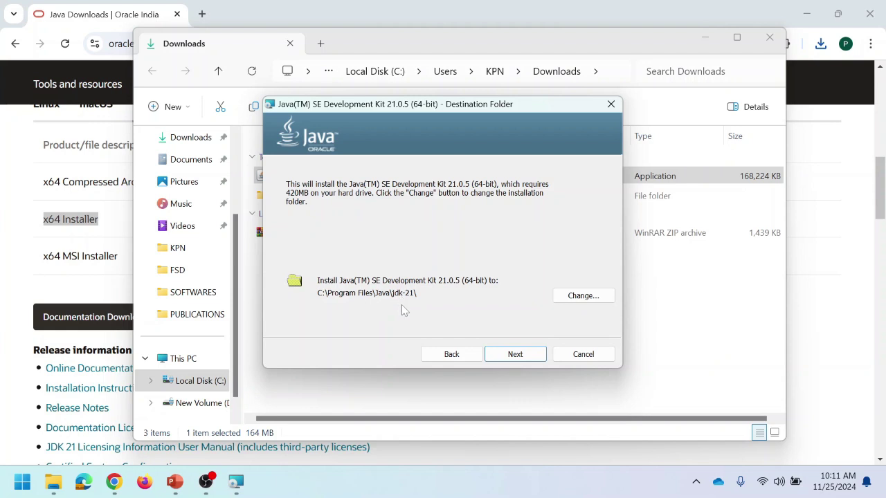
{"action": "left_click", "coordinate": [515, 354]}
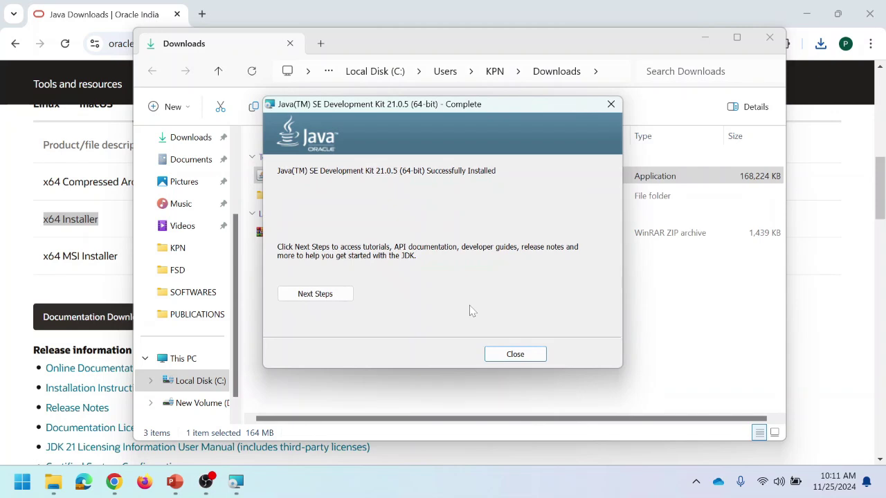
Close the JDK installer and find the jdk-21 folder under C:\Program Files\Java.
{"action": "left_click", "coordinate": [512, 354]}
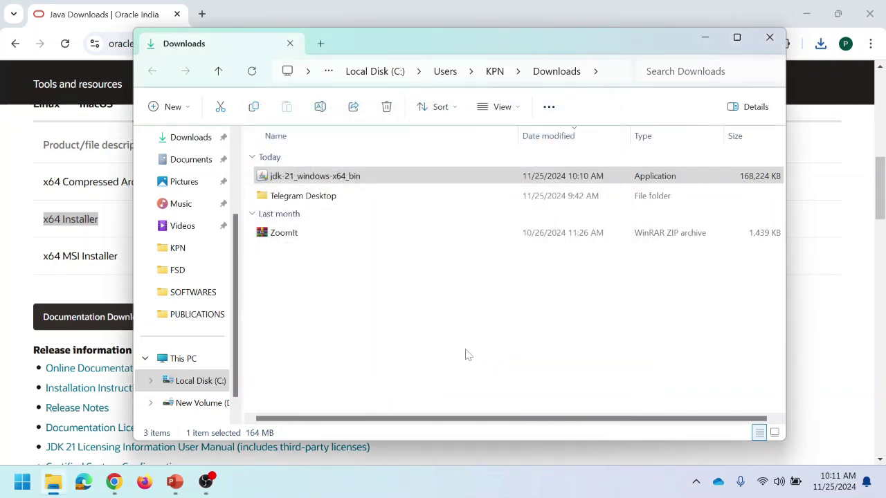
{"action": "left_click", "coordinate": [185, 384]}
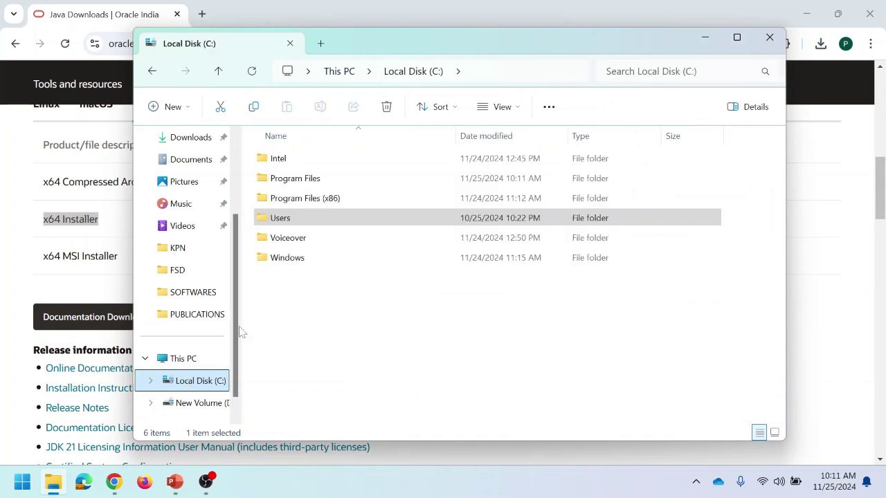
{"action": "left_click", "coordinate": [305, 181]}
{"action": "double_click", "coordinate": [304, 187]}
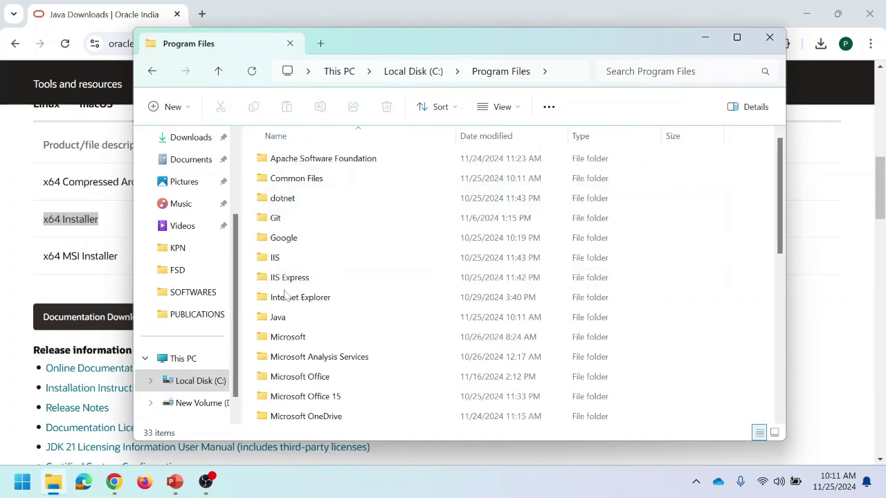
{"action": "double_click", "coordinate": [278, 318]}
{"action": "left_click", "coordinate": [278, 163]}
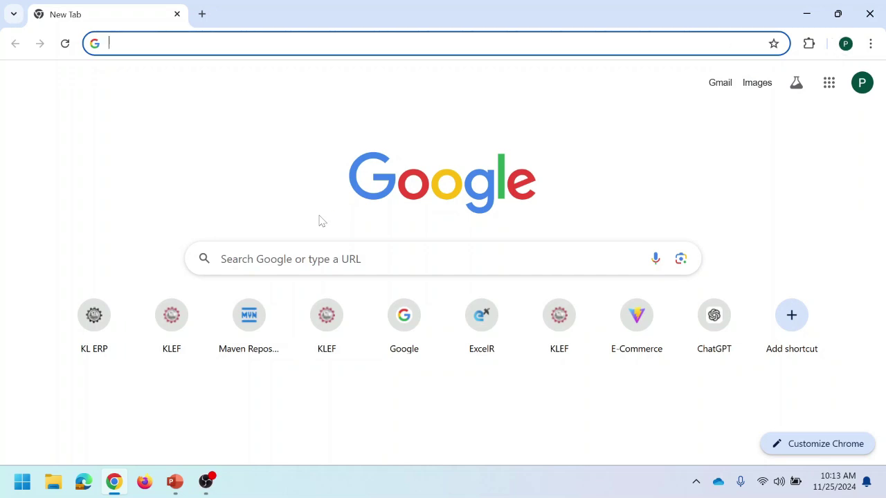
Search for 'node js download' and open the Node.js Prebuilt Installer page.
{"action": "type", "text": "node js download"}
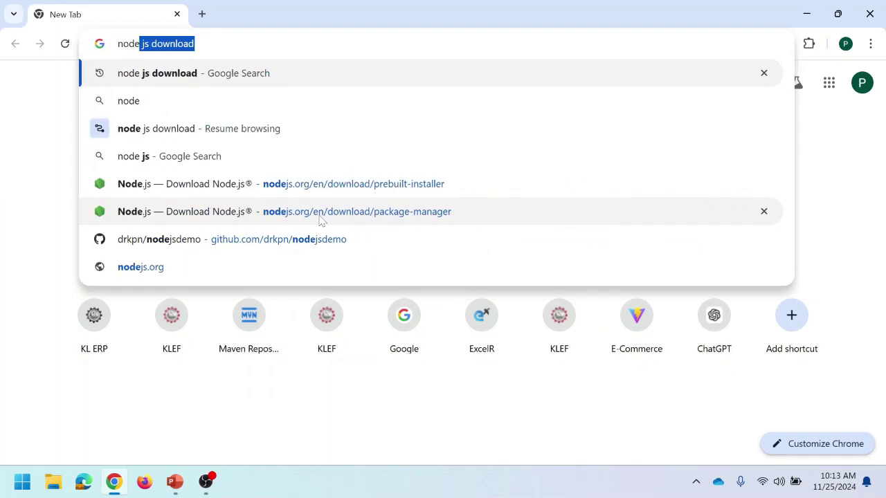
{"action": "key", "text": "Return"}
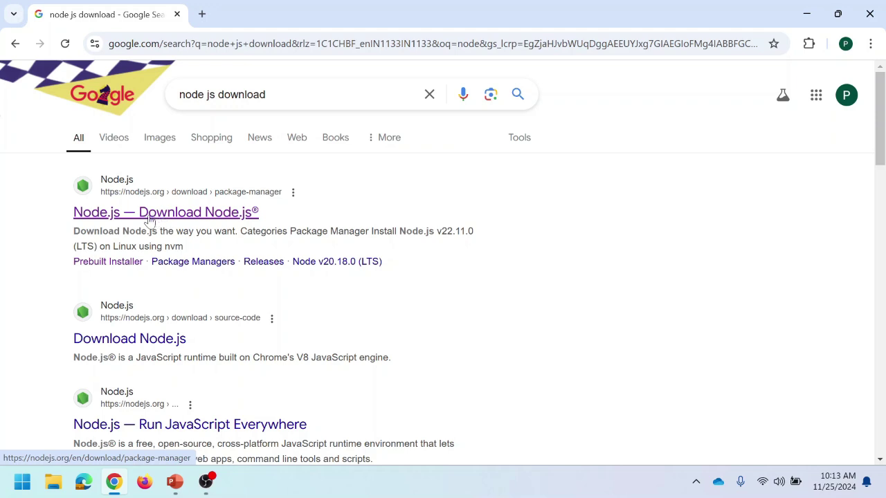
{"action": "left_click", "coordinate": [136, 218]}
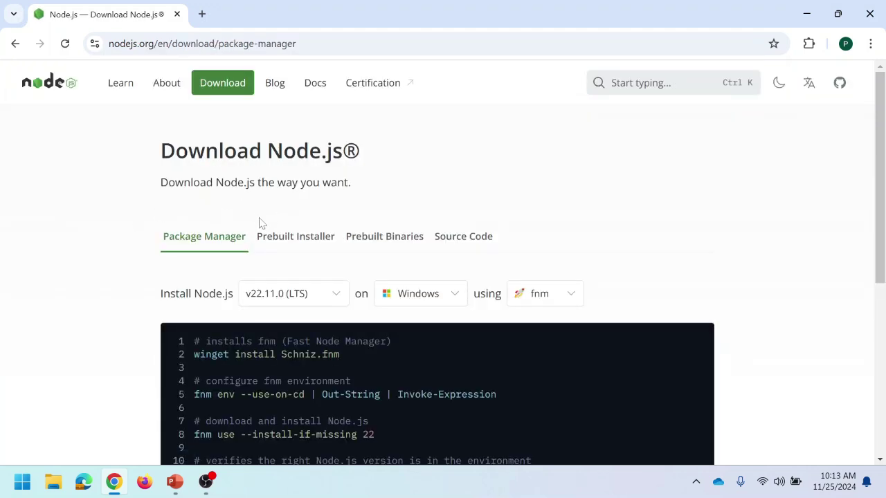
{"action": "scroll", "coordinate": [270, 207], "scroll_direction": "down", "scroll_amount": 1}
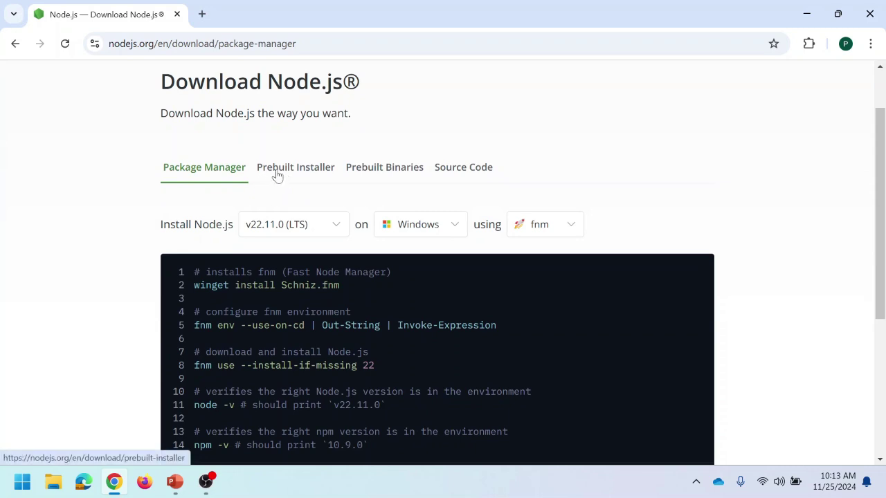
{"action": "left_click", "coordinate": [289, 174]}
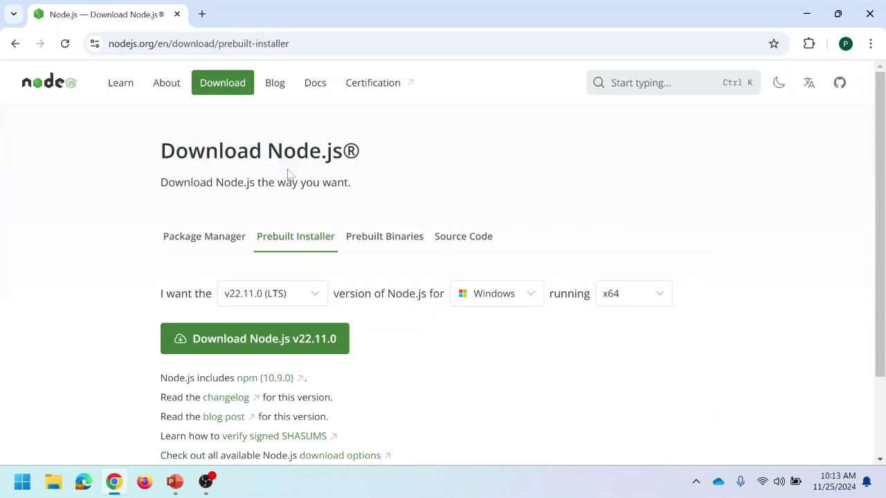
Select Node.js v23.3.0 (Current) and keep Windows as the operating system.
{"action": "scroll", "coordinate": [290, 173], "scroll_direction": "down", "scroll_amount": 1}
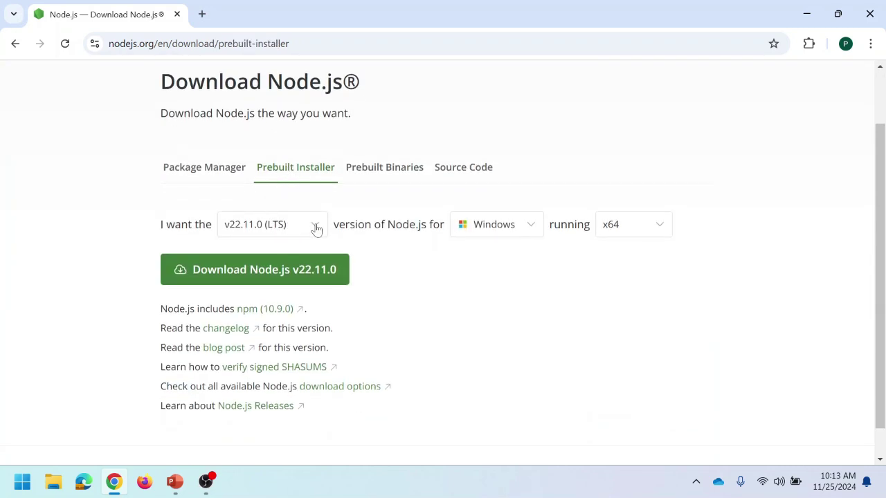
{"action": "left_click", "coordinate": [316, 229]}
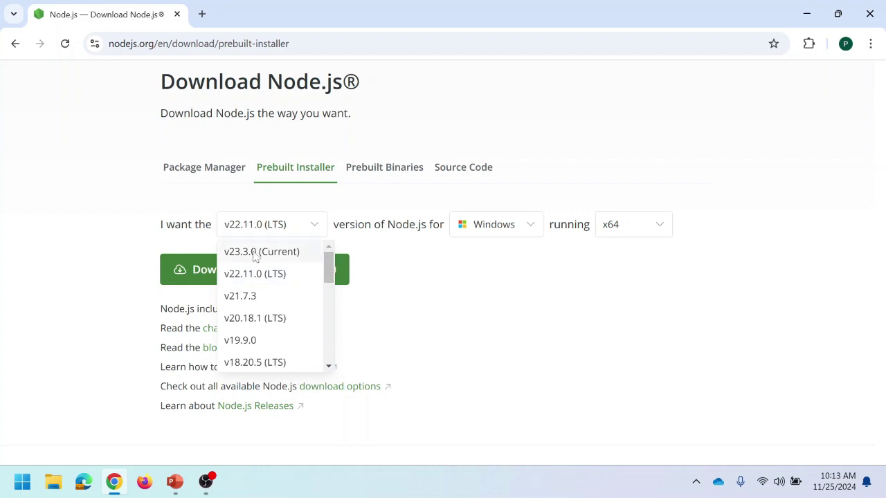
{"action": "left_click", "coordinate": [254, 253]}
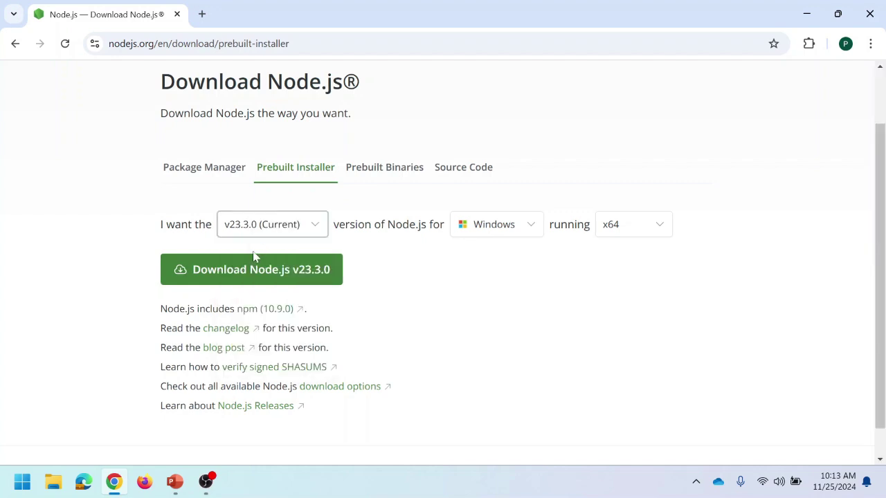
{"action": "left_click", "coordinate": [514, 230]}
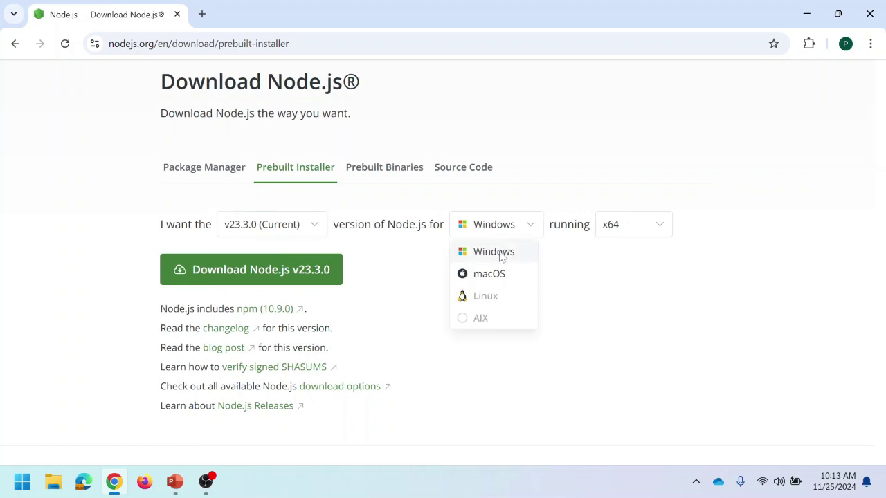
{"action": "left_click", "coordinate": [500, 256]}
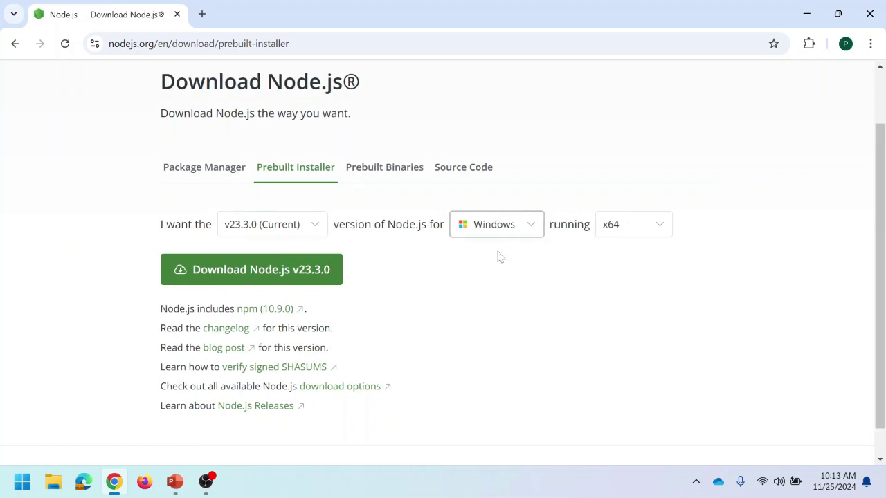
Download node-v23.3.0-x64.msi and show it in the Downloads folder.
{"action": "left_click", "coordinate": [244, 278]}
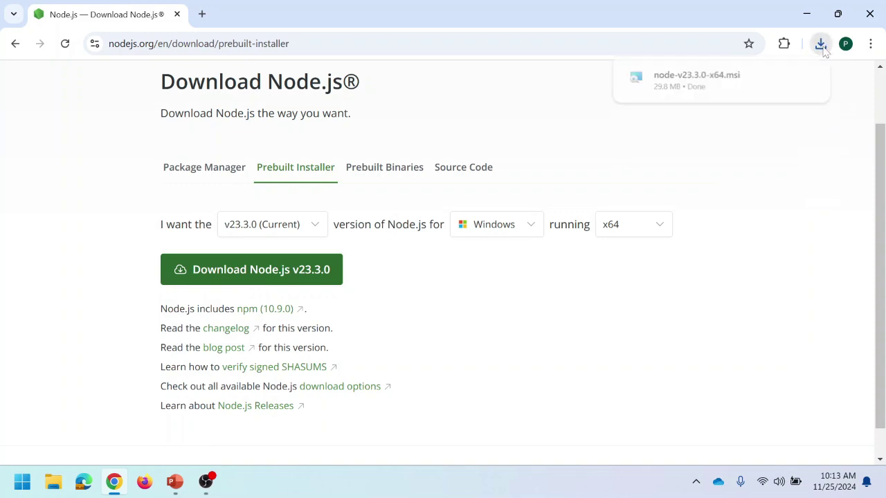
{"action": "left_click", "coordinate": [785, 77]}
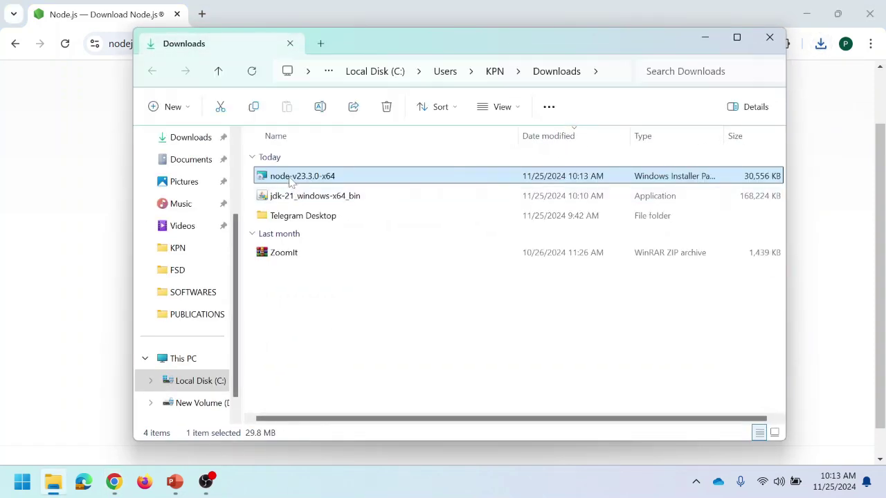
Launch the Node.js installer, accept the licence, and keep the C:\Program Files\nodejs\ install folder.
{"action": "double_click", "coordinate": [290, 179]}
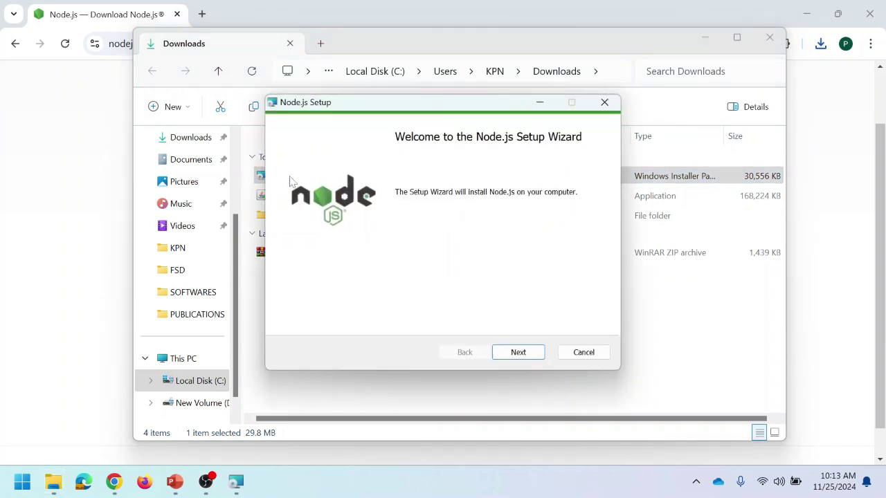
{"action": "left_click", "coordinate": [512, 354]}
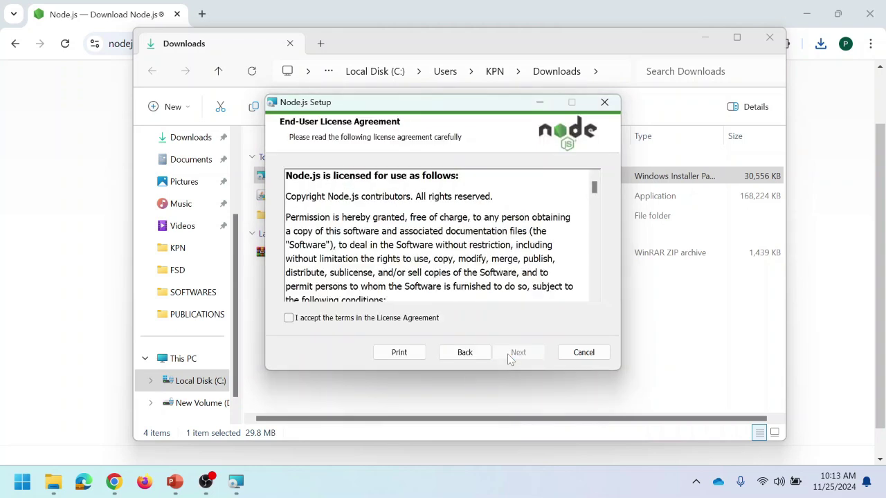
{"action": "left_click", "coordinate": [289, 318]}
{"action": "left_click", "coordinate": [518, 352]}
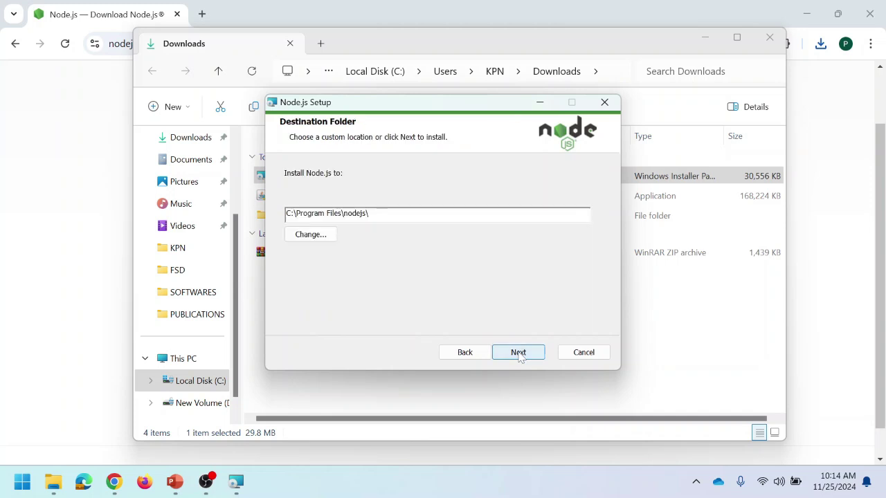
{"action": "left_click_drag", "start_coordinate": [285, 213], "coordinate": [368, 213]}
{"action": "left_click", "coordinate": [393, 240]}
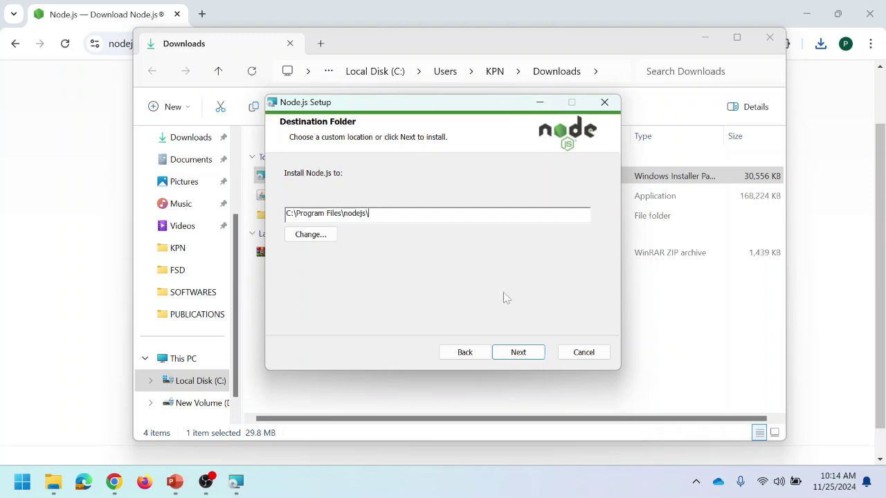
{"action": "left_click", "coordinate": [518, 354]}
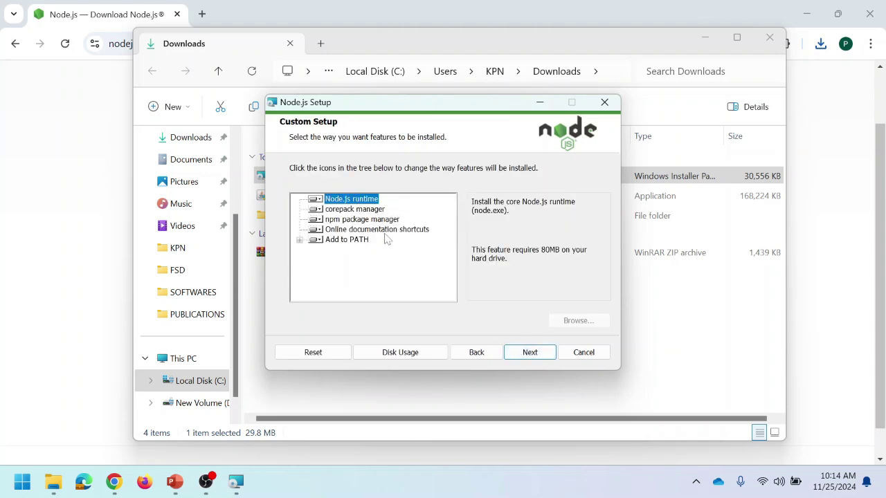
Keep the default features, skip the native module tools, install, and finish the wizard.
{"action": "left_click", "coordinate": [525, 354]}
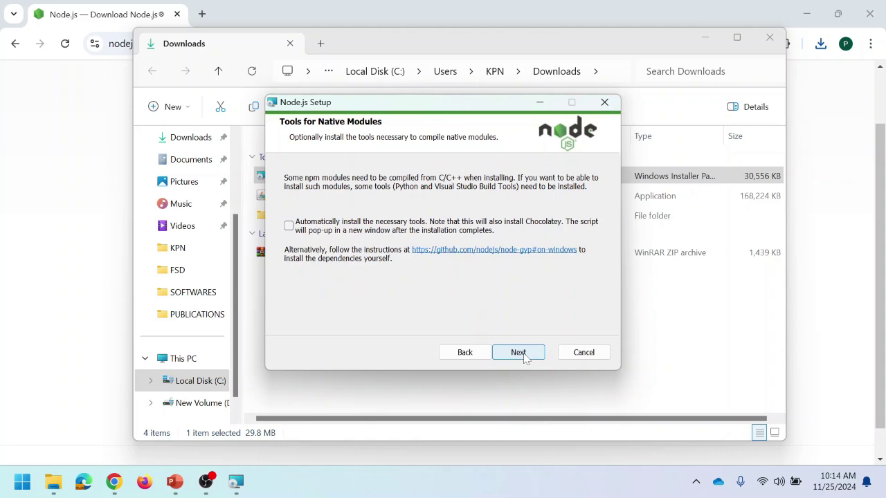
{"action": "left_click", "coordinate": [518, 353]}
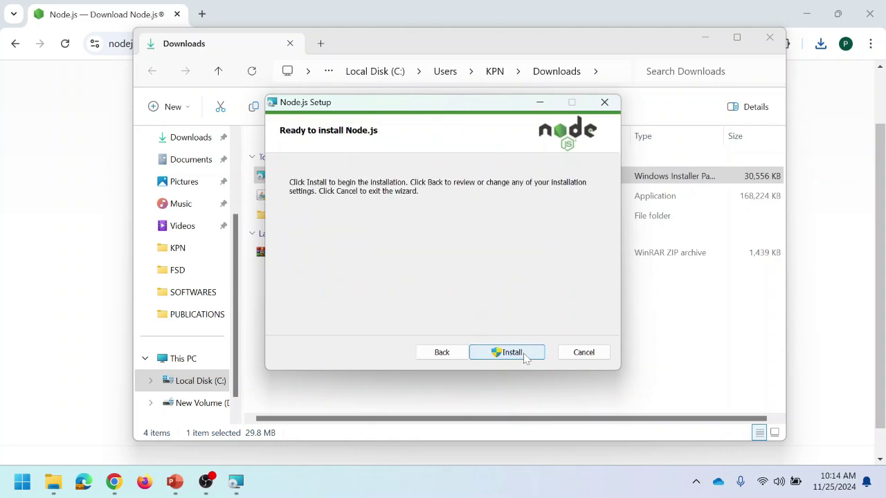
{"action": "left_click", "coordinate": [512, 352]}
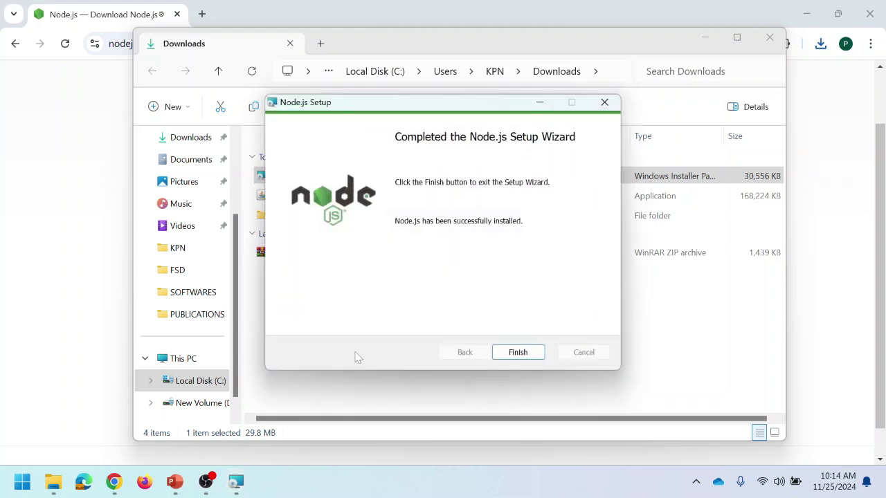
{"action": "left_click", "coordinate": [517, 352]}
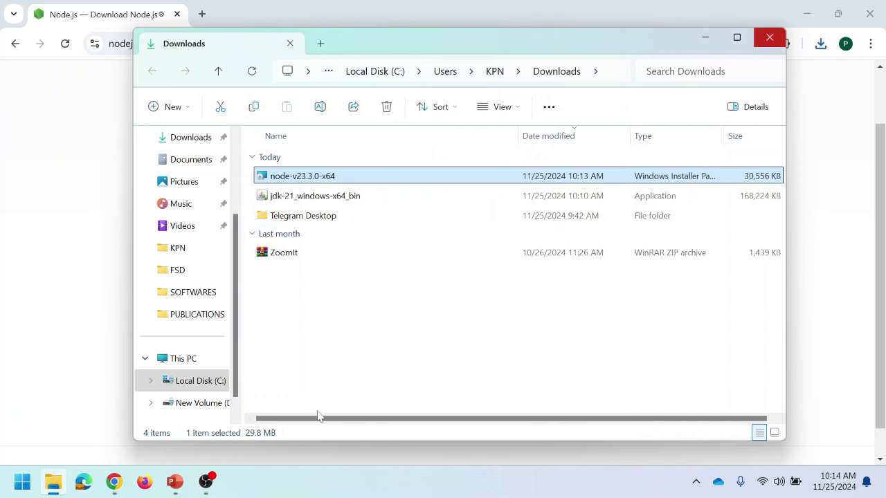
Run node -v in Command Prompt, confirm it prints v23.3.0, then close the window.
{"action": "key", "text": "super+r"}
{"action": "key", "text": "Return"}
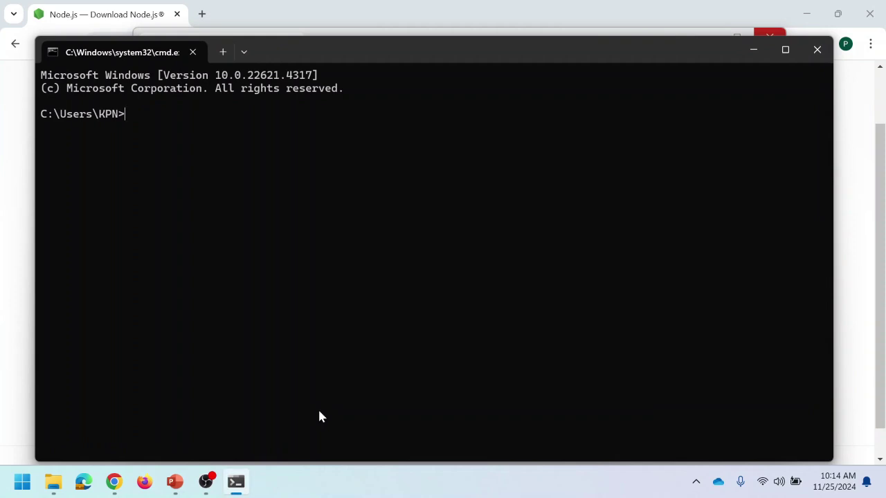
{"action": "type", "text": "node -v"}
{"action": "key", "text": "Return"}
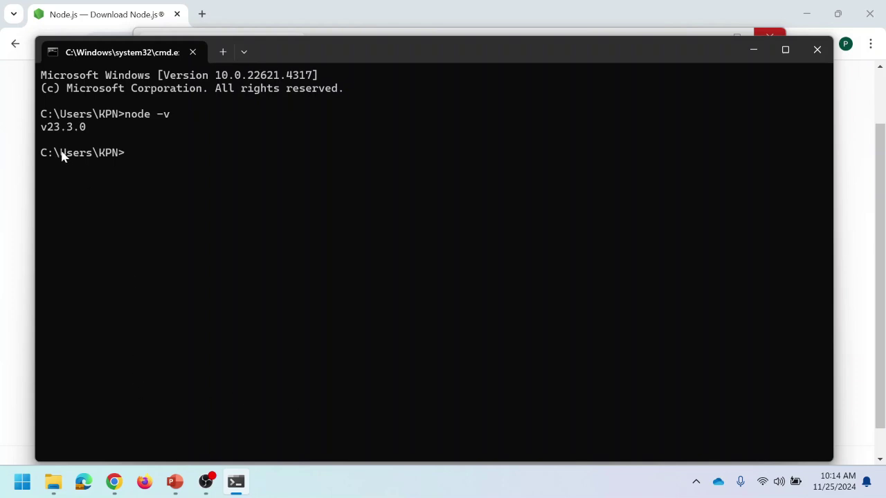
{"action": "left_click_drag", "start_coordinate": [42, 135], "coordinate": [85, 134]}
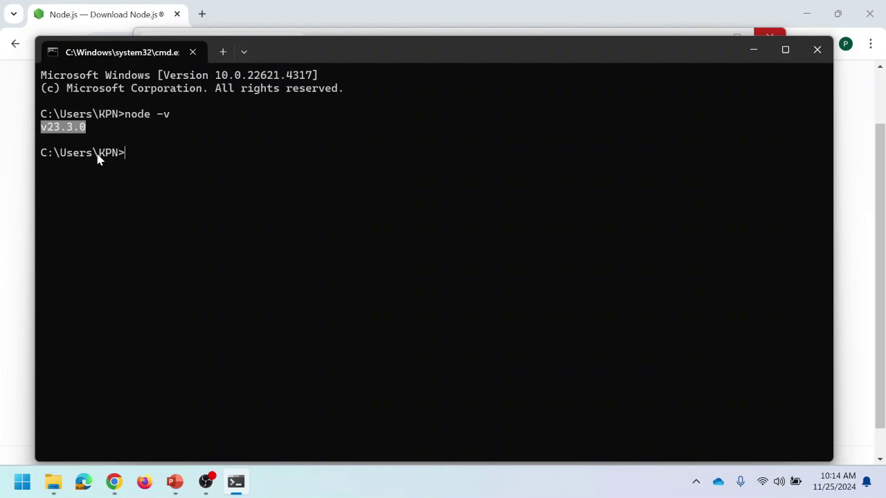
{"action": "left_click", "coordinate": [215, 157]}
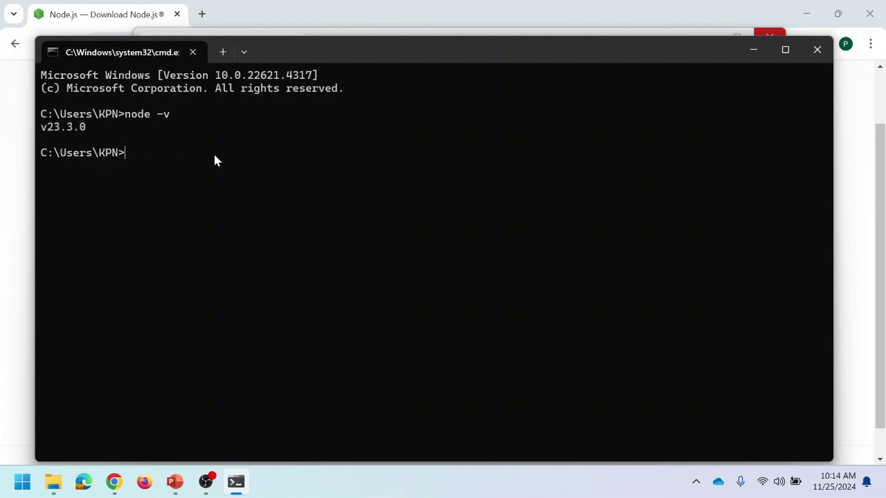
{"action": "left_click", "coordinate": [815, 50]}
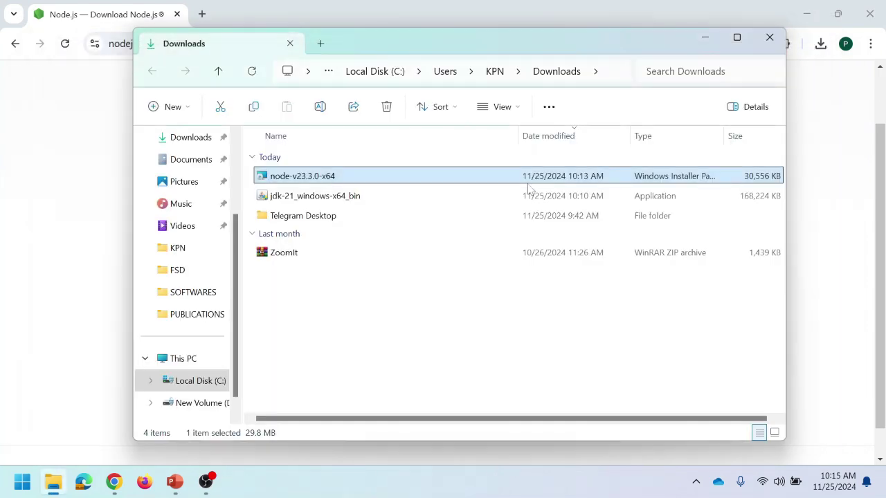
Minimize File Explorer, search 'vscode download' and open the Visual Studio Code download page.
{"action": "left_click", "coordinate": [704, 40]}
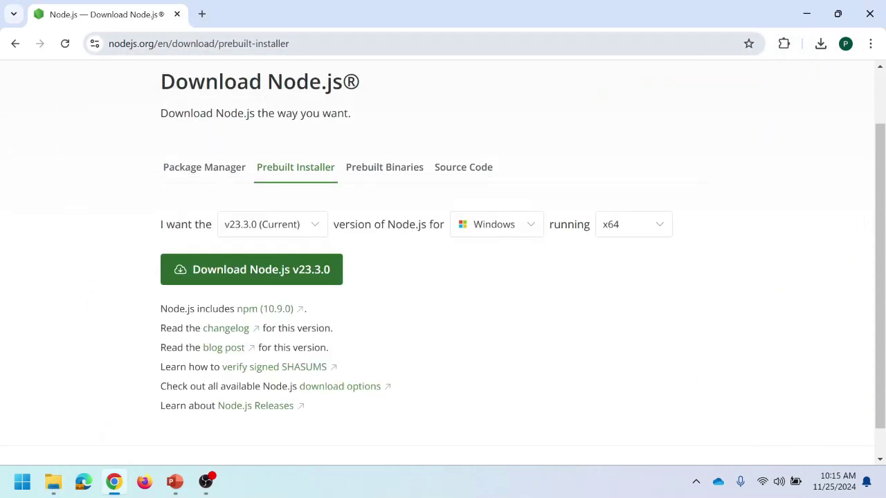
{"action": "left_click", "coordinate": [208, 43]}
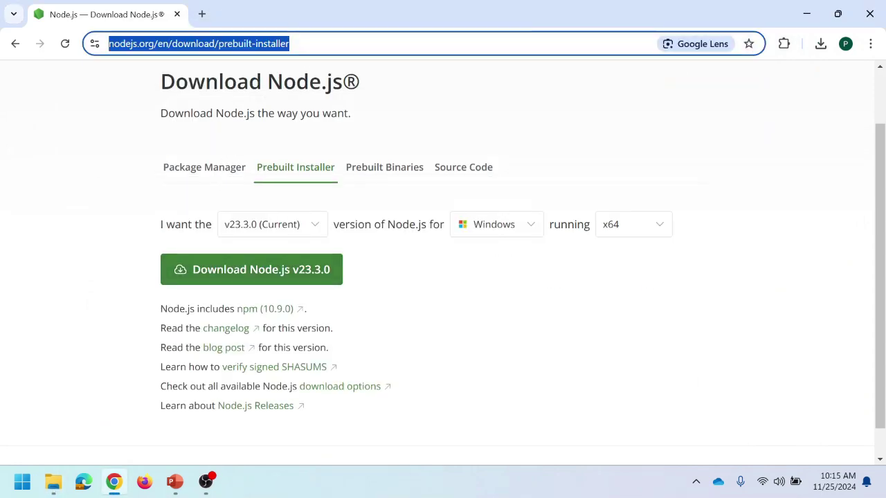
{"action": "type", "text": "vscode download"}
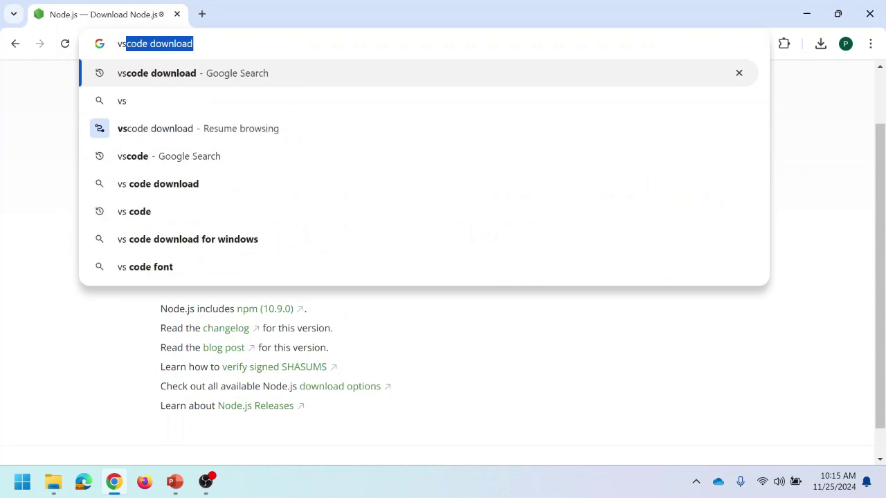
{"action": "key", "text": "Return"}
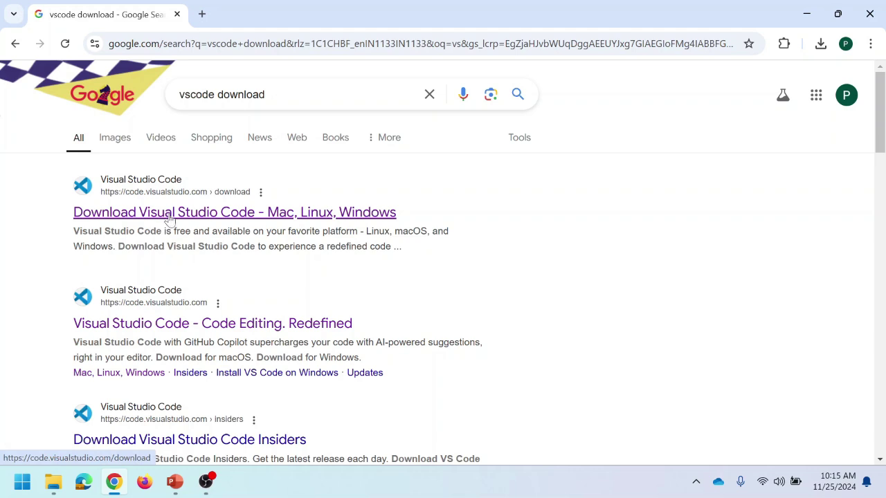
{"action": "left_click", "coordinate": [170, 218]}
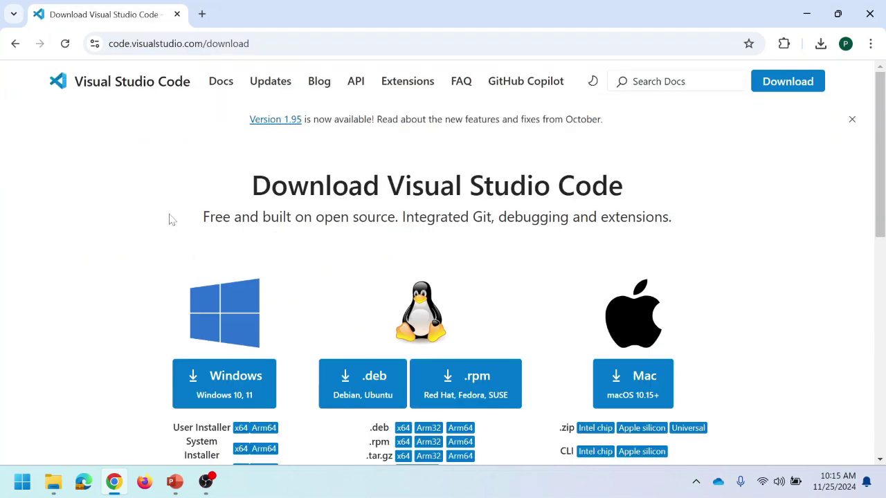
Download the Windows VSCodeUserSetup-x64-1.95.3 installer and show it in the Downloads folder.
{"action": "scroll", "coordinate": [170, 218], "scroll_direction": "down", "scroll_amount": 3}
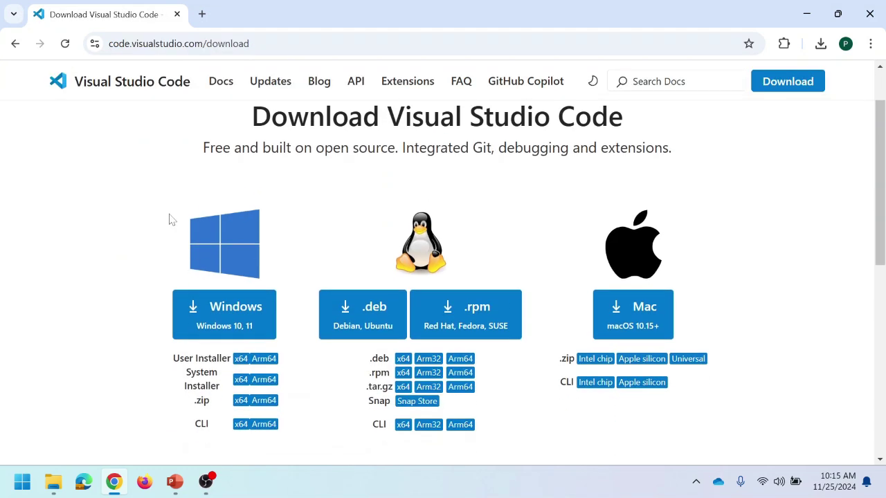
{"action": "left_click", "coordinate": [222, 181]}
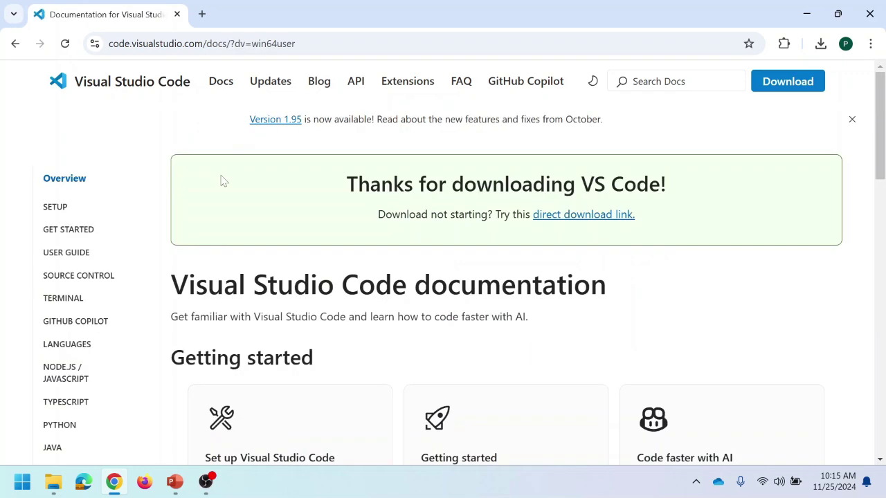
{"action": "scroll", "coordinate": [222, 181], "scroll_direction": "down", "scroll_amount": 2}
{"action": "scroll", "coordinate": [222, 181], "scroll_direction": "up", "scroll_amount": 2}
{"action": "left_click", "coordinate": [820, 43]}
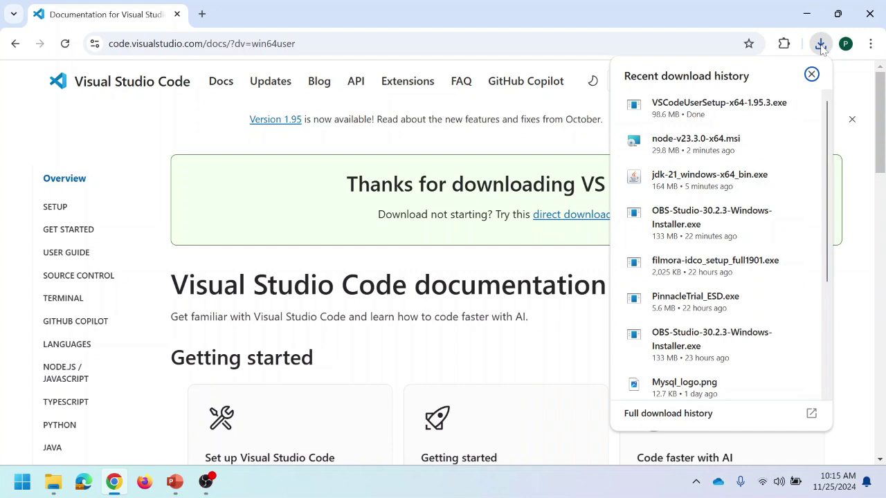
{"action": "left_click", "coordinate": [203, 144]}
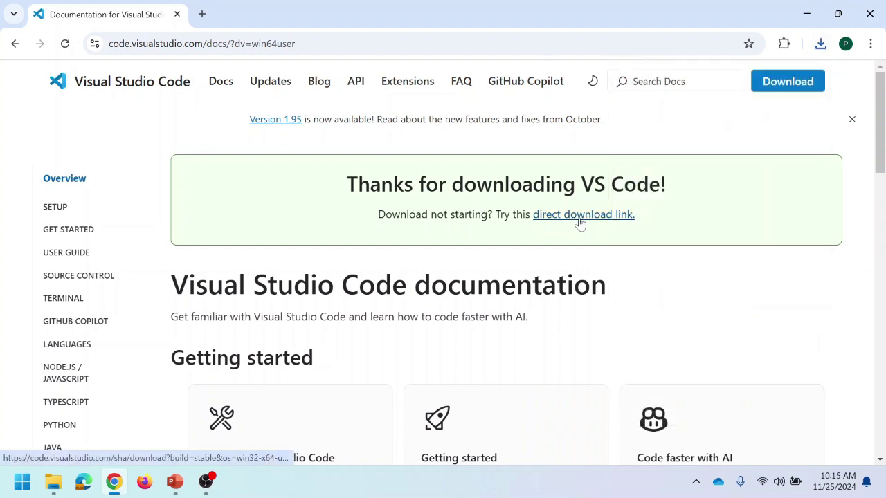
{"action": "left_click", "coordinate": [821, 43]}
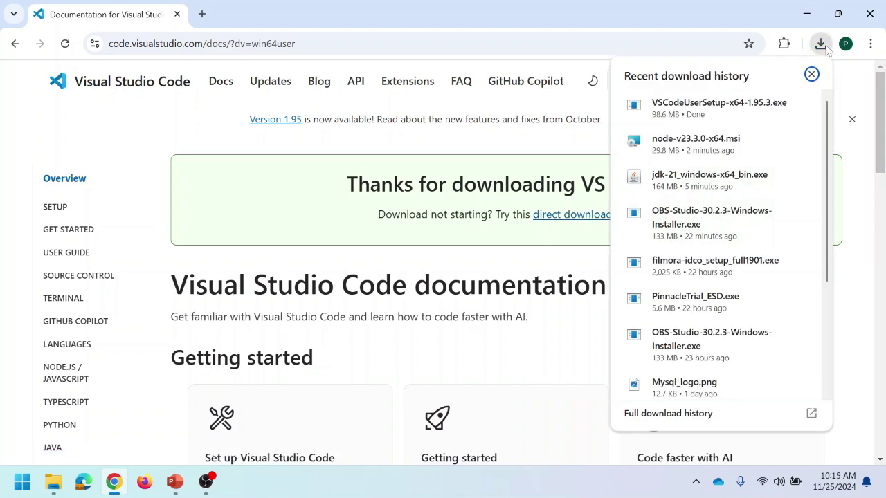
{"action": "left_click", "coordinate": [772, 105]}
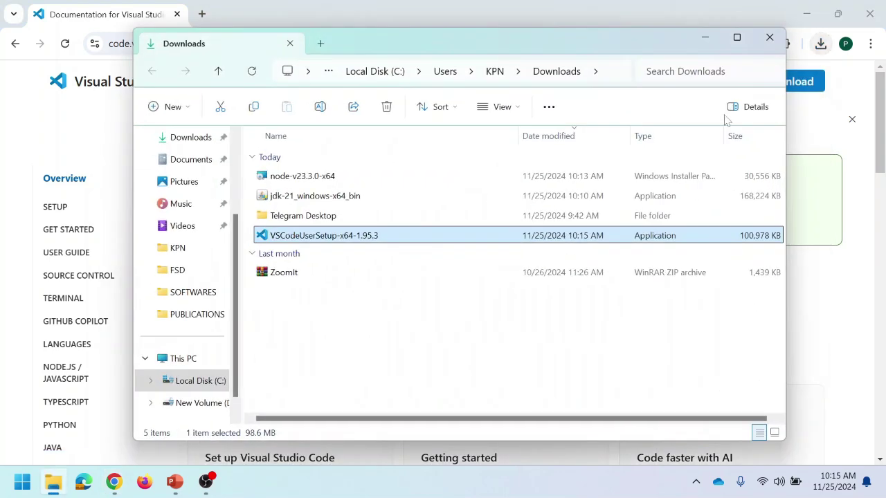
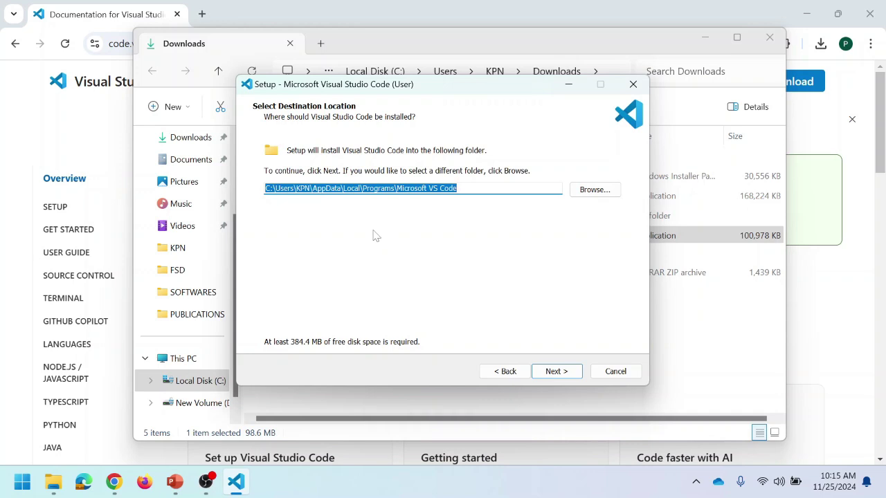
Keep the default install and Start Menu folders, and enable the desktop icon and both Open with Code entries.
{"action": "left_click", "coordinate": [561, 371]}
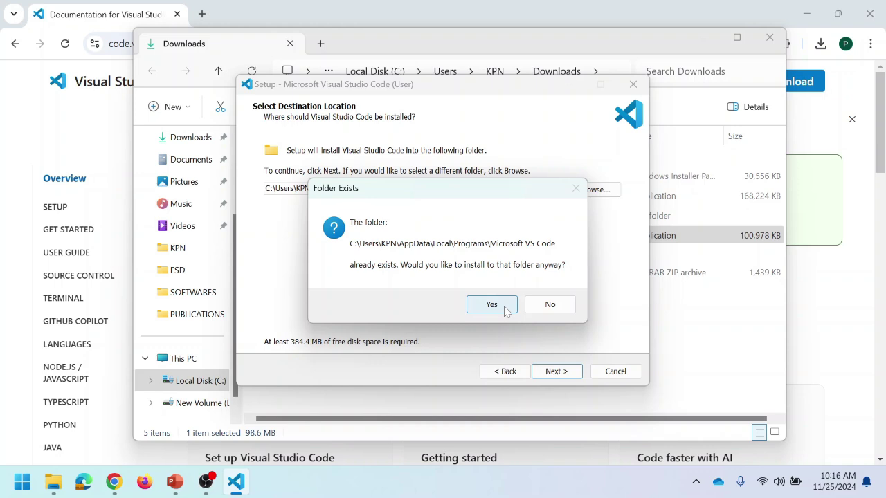
{"action": "left_click", "coordinate": [504, 310]}
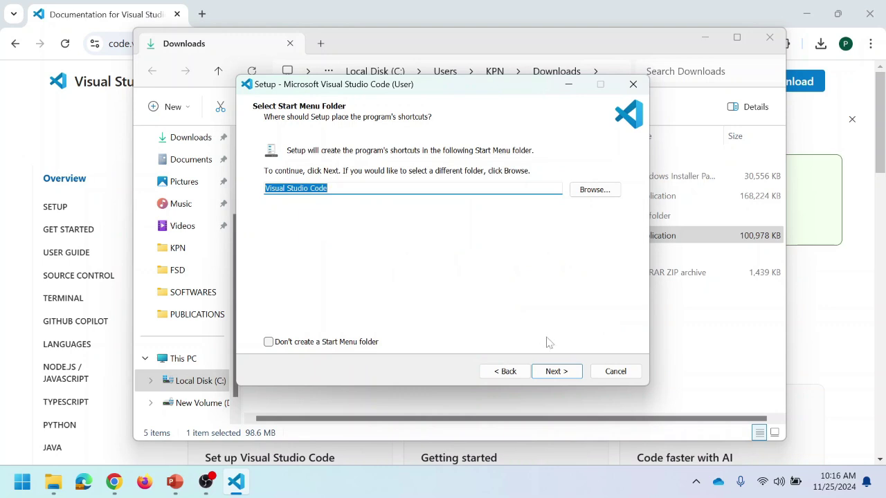
{"action": "left_click", "coordinate": [557, 371]}
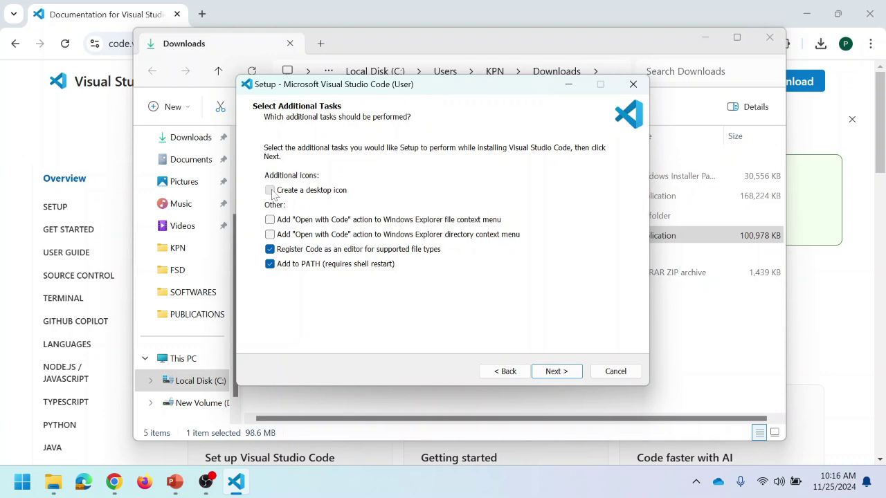
{"action": "left_click", "coordinate": [270, 190]}
{"action": "left_click", "coordinate": [270, 220]}
{"action": "left_click", "coordinate": [269, 234]}
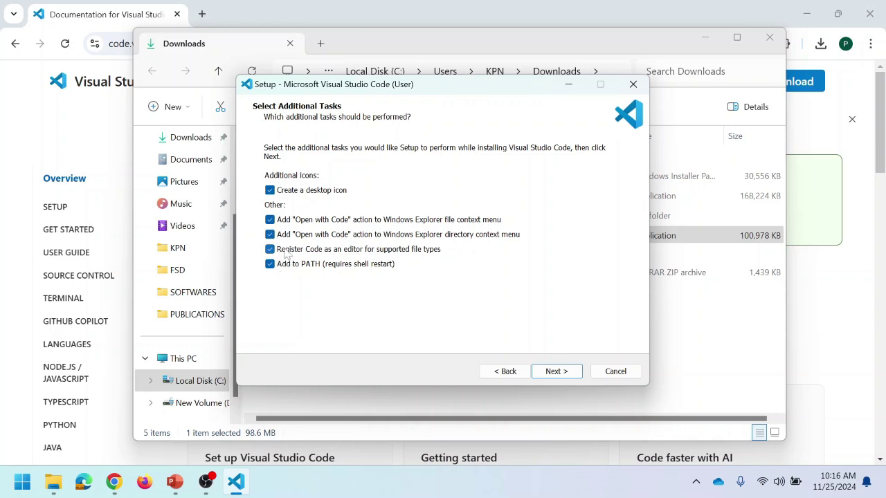
Install Visual Studio Code without launching it afterwards, then close the Downloads folder window.
{"action": "left_click", "coordinate": [558, 374]}
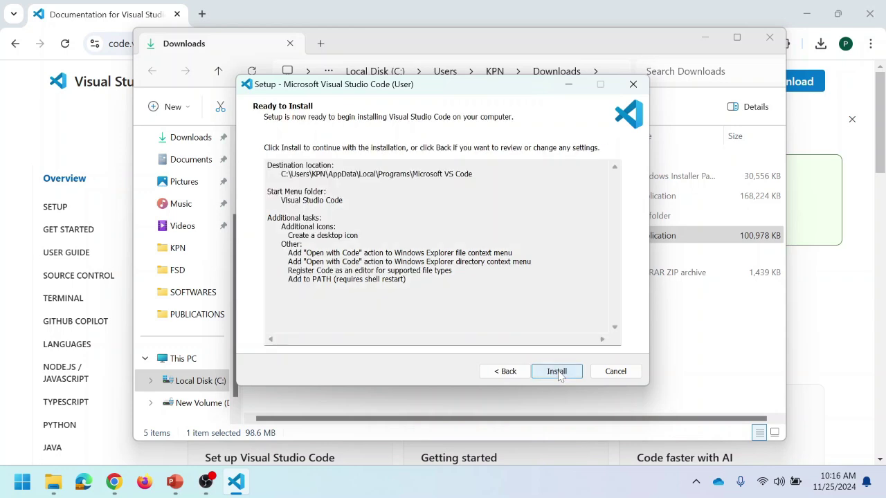
{"action": "left_click", "coordinate": [561, 372]}
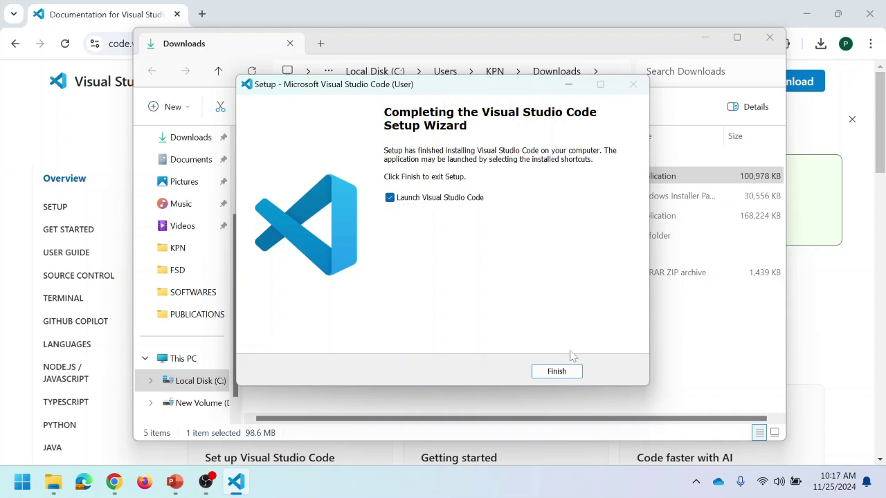
{"action": "left_click", "coordinate": [390, 200]}
{"action": "left_click", "coordinate": [571, 374]}
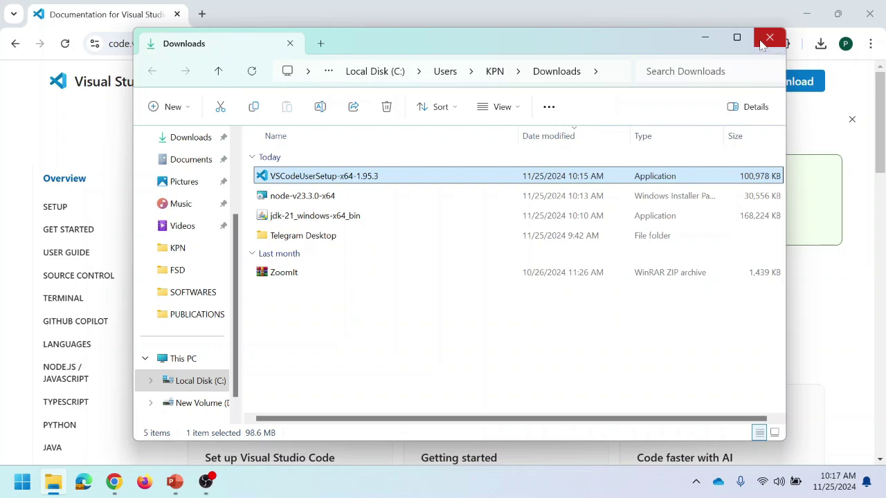
{"action": "left_click", "coordinate": [769, 38]}
Search for 'eclipse download' and go to the eclipse.org downloads page.
{"action": "left_click", "coordinate": [348, 43]}
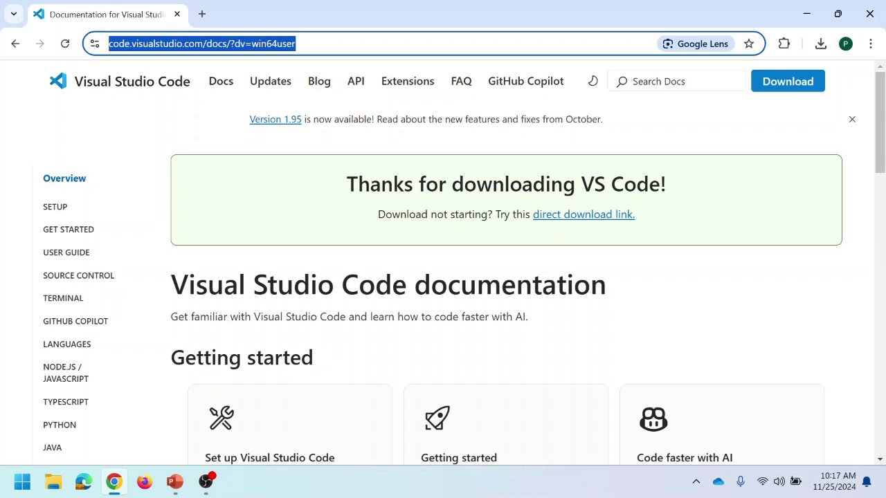
{"action": "type", "text": "eclip"}
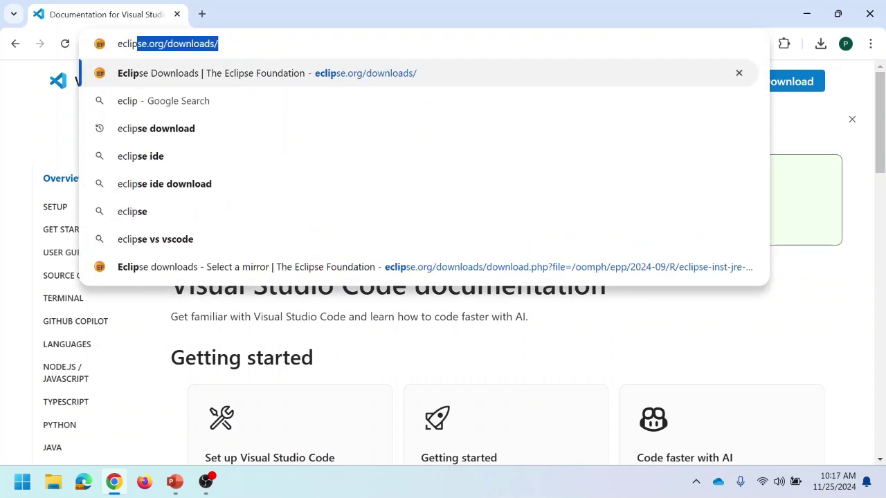
{"action": "type", "text": "se do"}
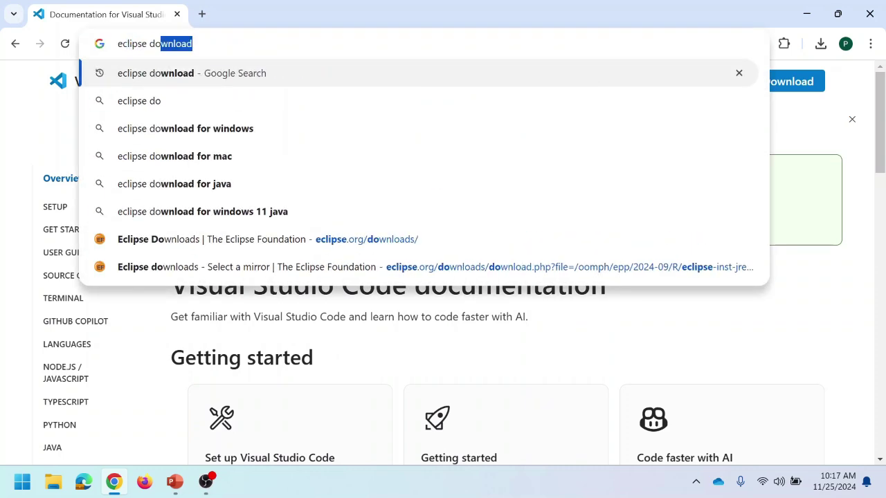
{"action": "key", "text": "Return"}
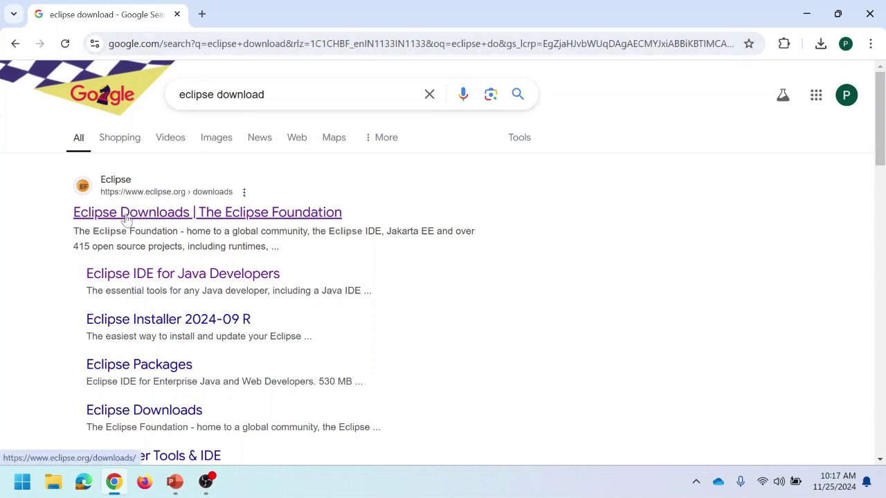
{"action": "left_click", "coordinate": [127, 219]}
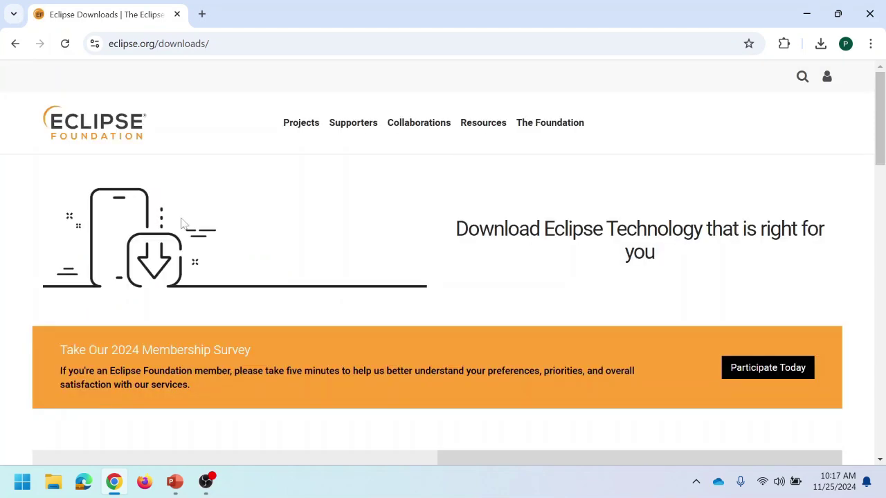
Download the x86_64 Eclipse installer from the suggested mirror and show the recent downloads list.
{"action": "scroll", "coordinate": [273, 239], "scroll_direction": "down", "scroll_amount": 1}
{"action": "scroll", "coordinate": [273, 238], "scroll_direction": "down", "scroll_amount": 4}
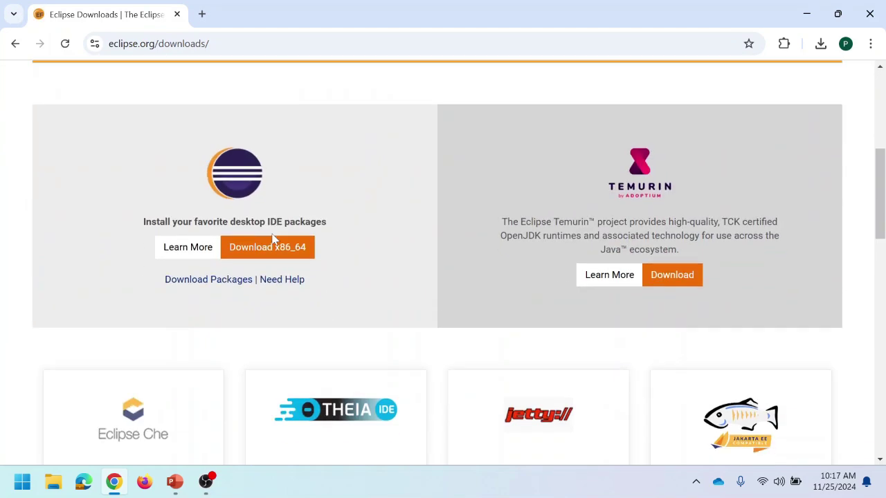
{"action": "scroll", "coordinate": [273, 238], "scroll_direction": "down", "scroll_amount": 1}
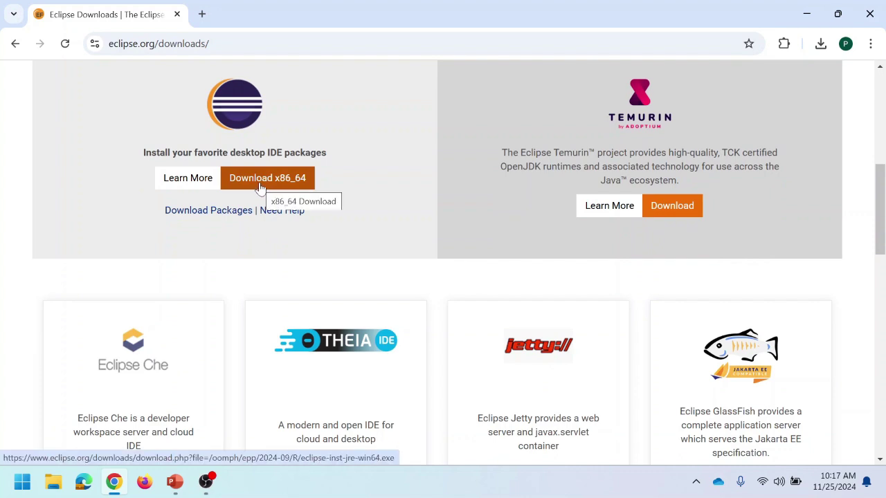
{"action": "left_click", "coordinate": [260, 186]}
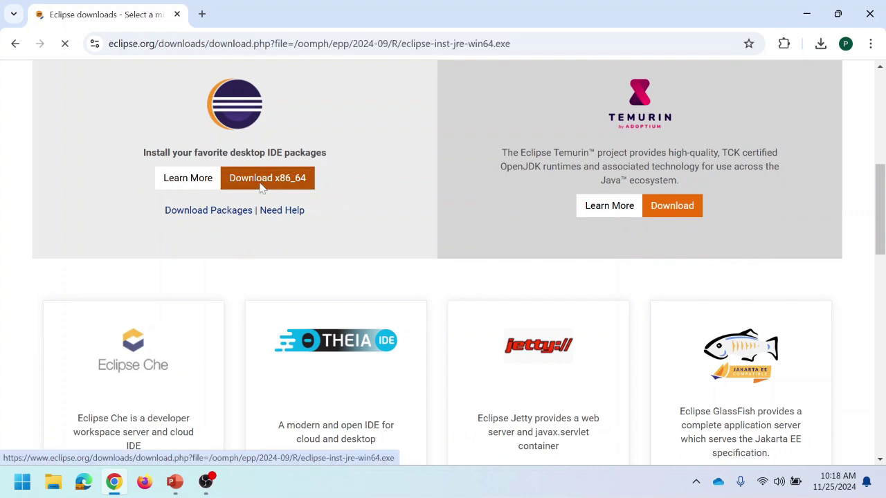
{"action": "scroll", "coordinate": [260, 187], "scroll_direction": "down", "scroll_amount": 1}
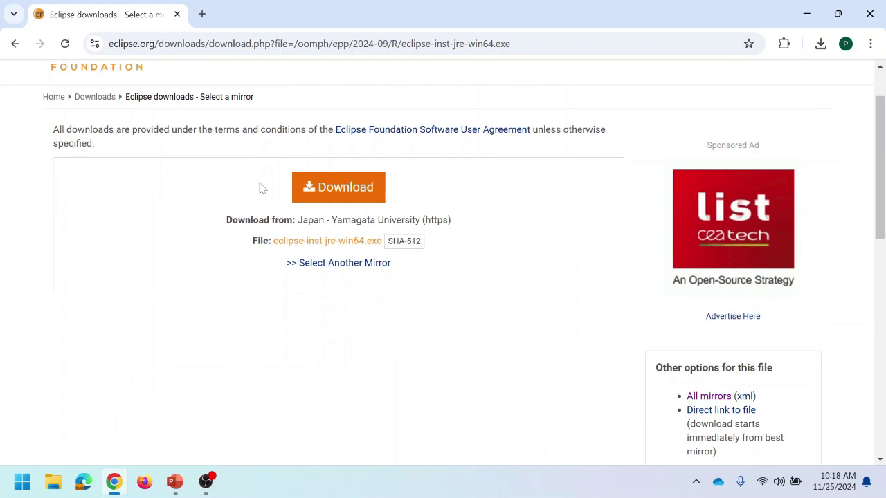
{"action": "left_click", "coordinate": [336, 188]}
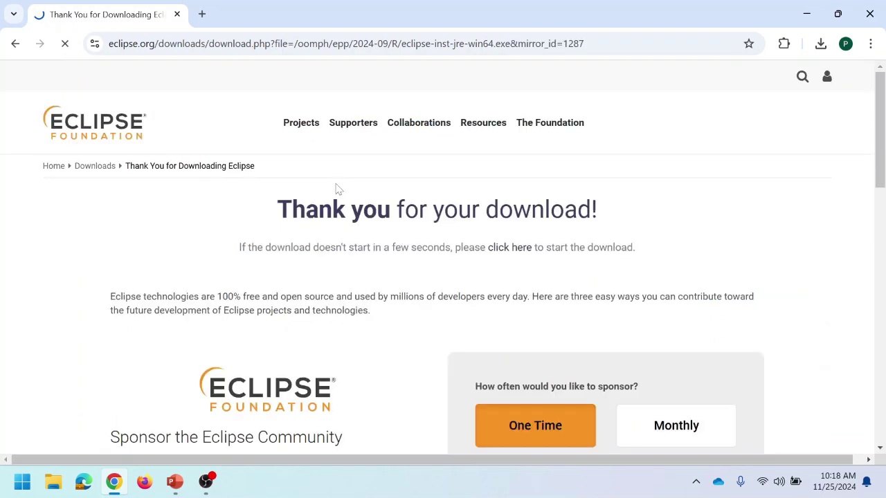
{"action": "left_click", "coordinate": [819, 43]}
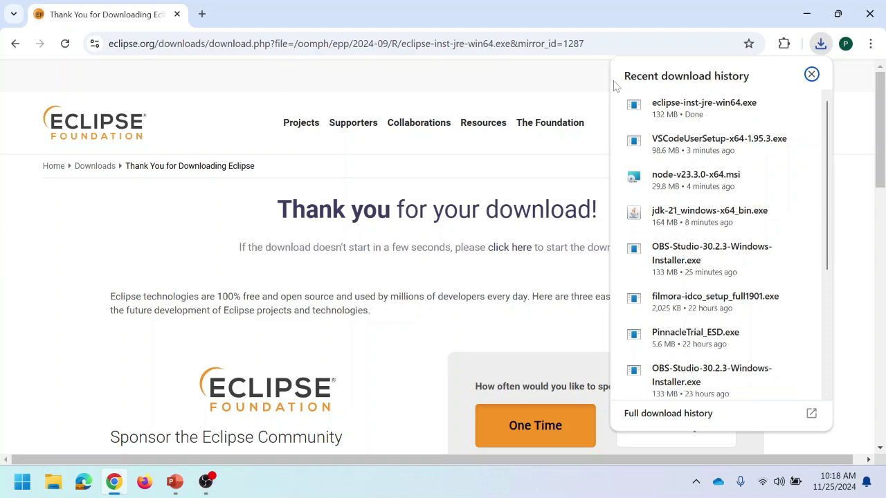
Run eclipse-inst-jre-win64 from the Downloads folder, then minimize Explorer and Chrome.
{"action": "left_click", "coordinate": [772, 104]}
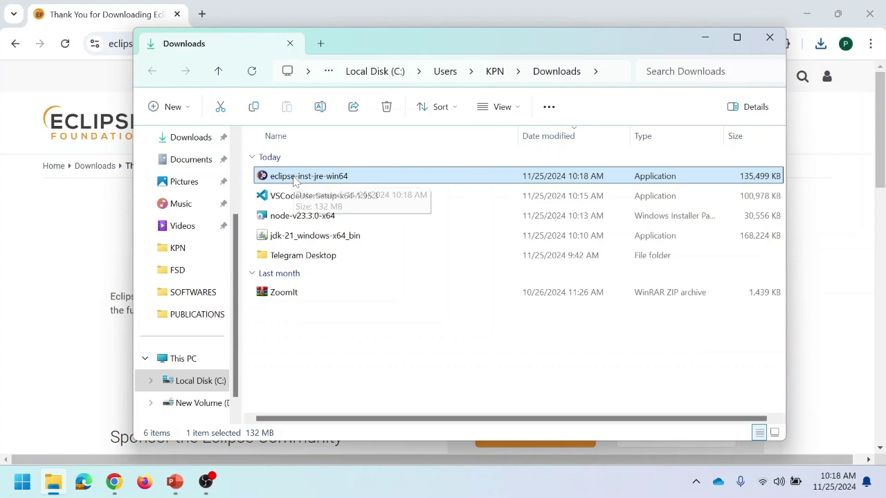
{"action": "double_click", "coordinate": [296, 179]}
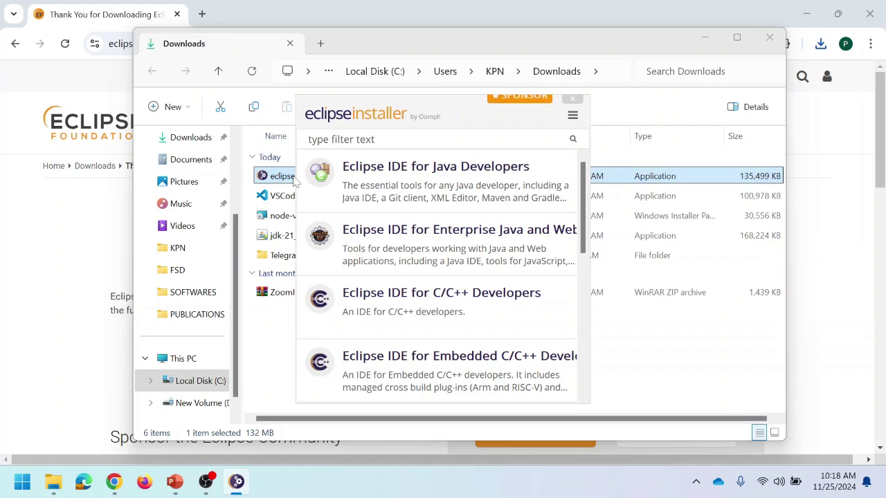
{"action": "left_click", "coordinate": [704, 37]}
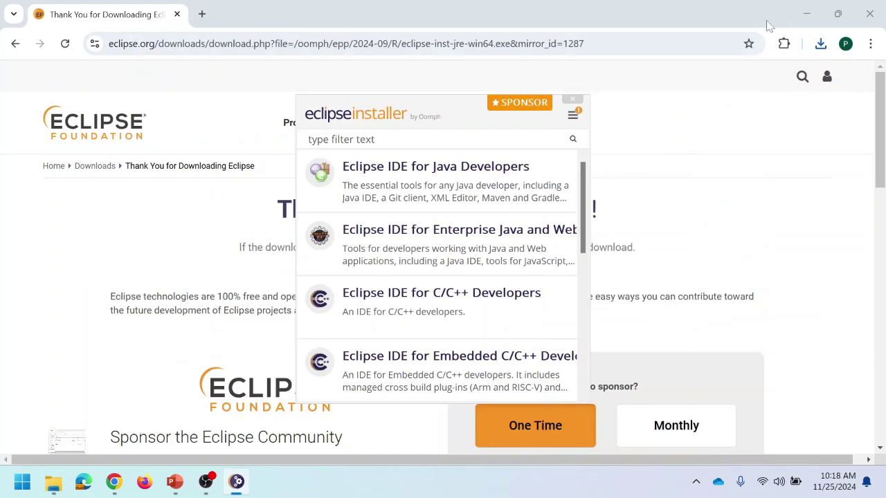
{"action": "left_click", "coordinate": [806, 14]}
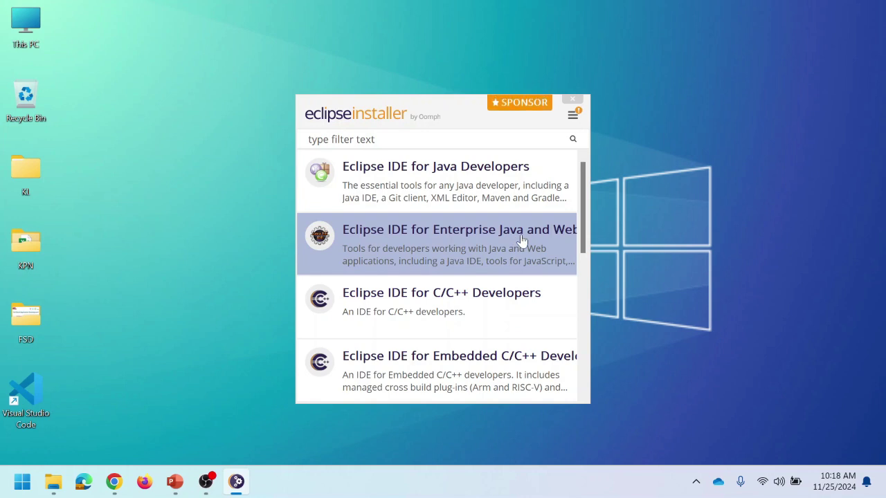
Install Eclipse IDE for Enterprise Java and Web Developers, accepting the user agreement, and launch it.
{"action": "left_click", "coordinate": [396, 241]}
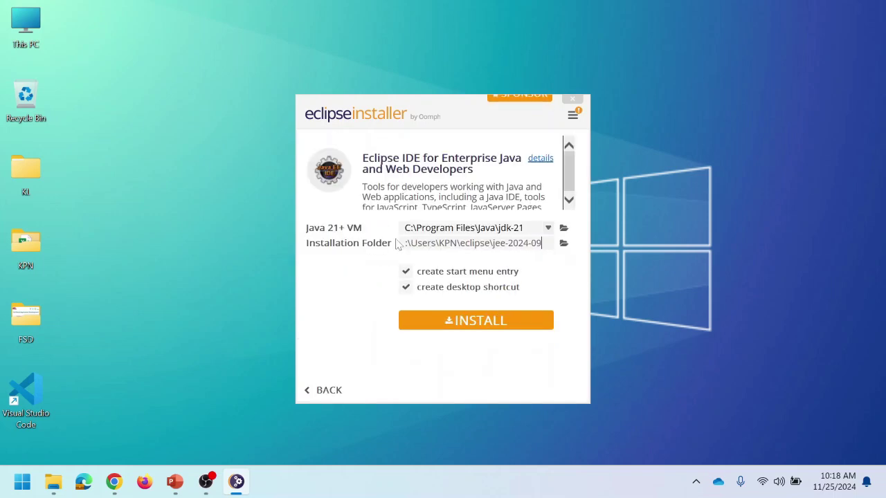
{"action": "left_click", "coordinate": [443, 322]}
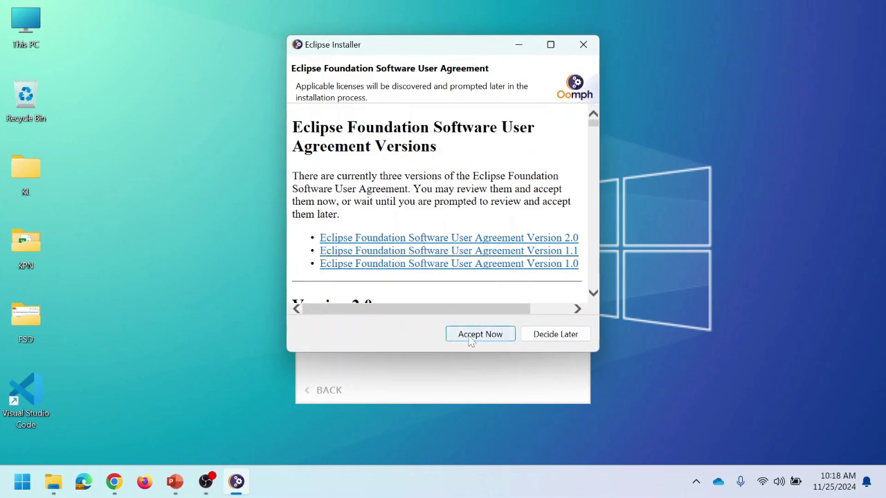
{"action": "left_click", "coordinate": [473, 334]}
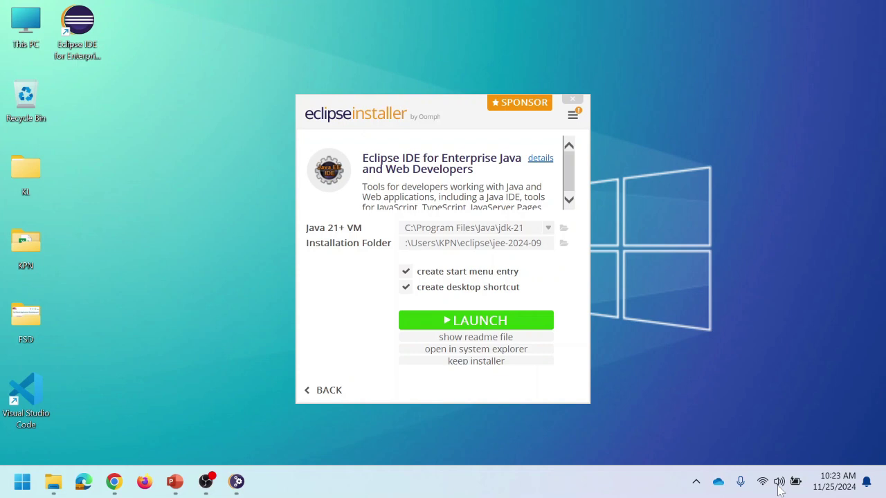
{"action": "left_click", "coordinate": [500, 320]}
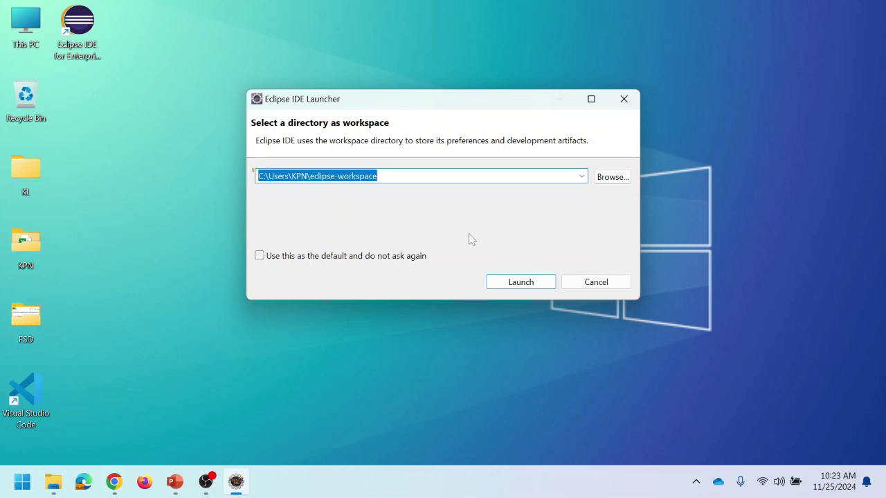
Open the default eclipse-workspace maximised, exclude Eclipse from Defender scanning, and close the Welcome page.
{"action": "left_click", "coordinate": [522, 284]}
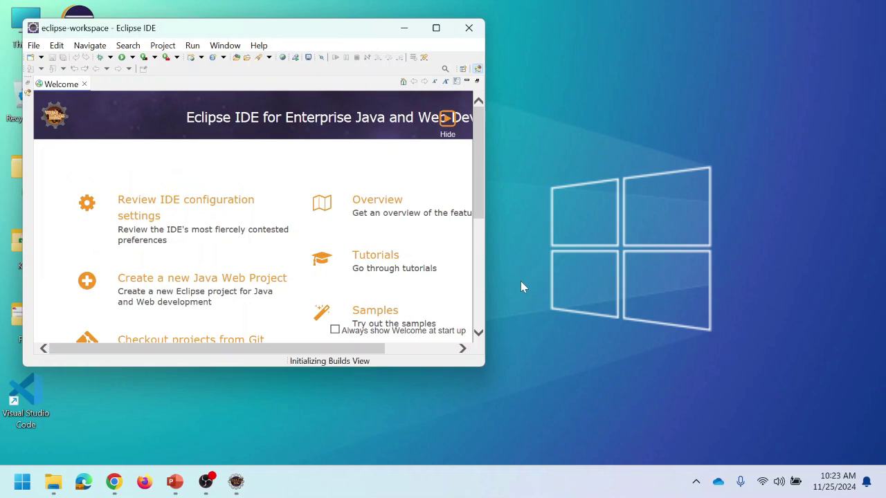
{"action": "double_click", "coordinate": [278, 32]}
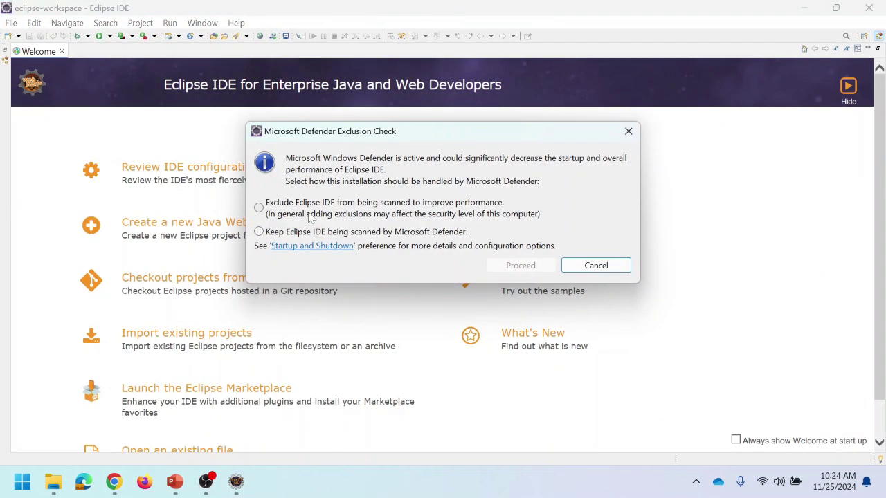
{"action": "left_click", "coordinate": [310, 216]}
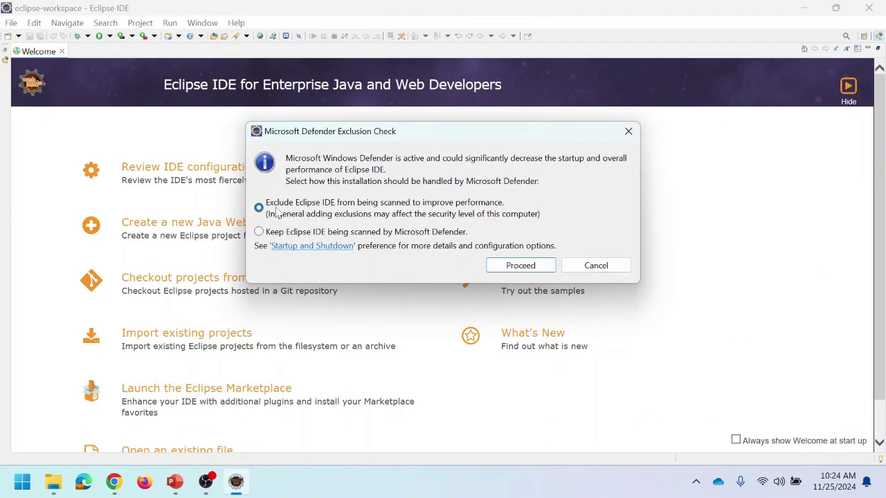
{"action": "left_click", "coordinate": [520, 265]}
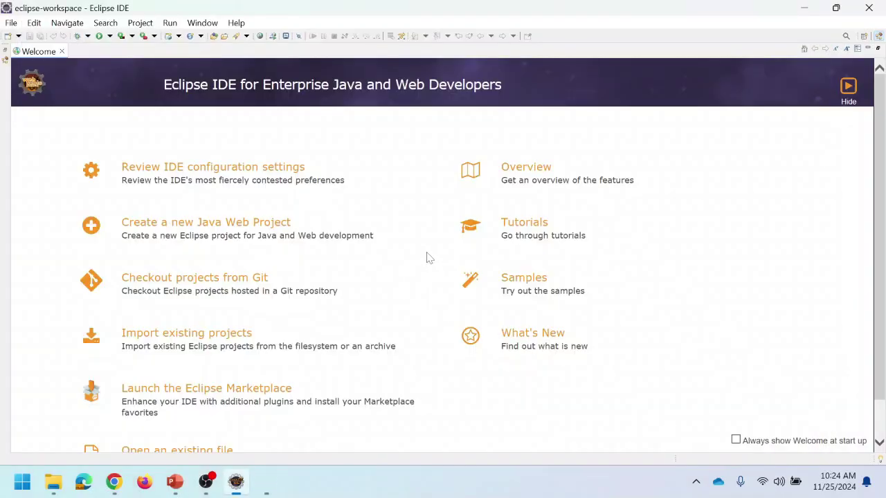
{"action": "left_click", "coordinate": [61, 52]}
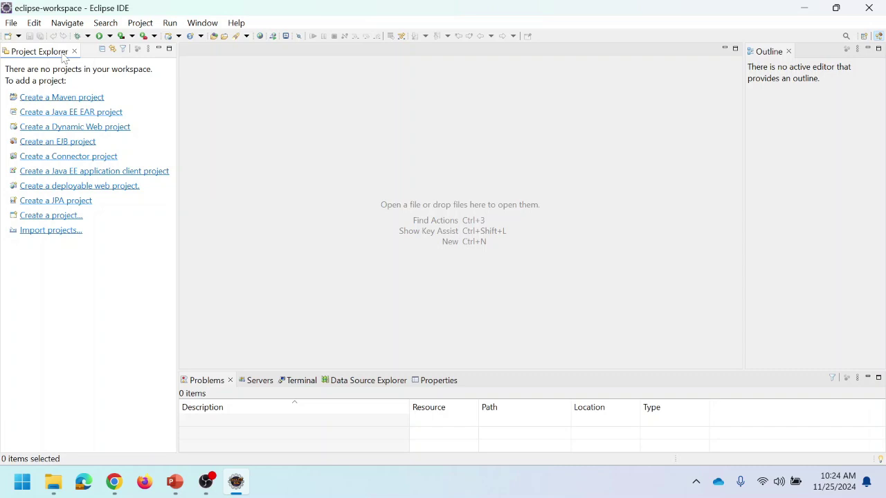
Search the Eclipse Marketplace for 'spring' and install Spring Tools 4 4.26.0.RELEASE.
{"action": "left_click", "coordinate": [237, 23]}
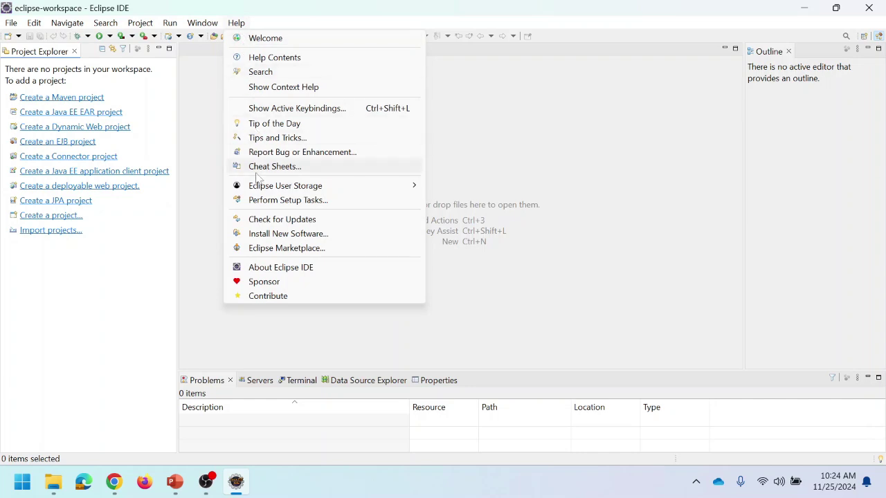
{"action": "left_click", "coordinate": [260, 250]}
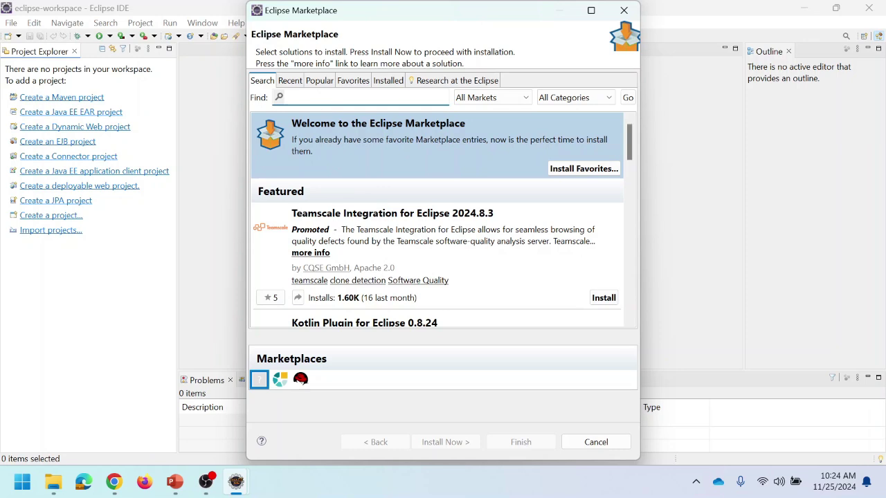
{"action": "type", "text": "spring"}
{"action": "key", "text": "Return"}
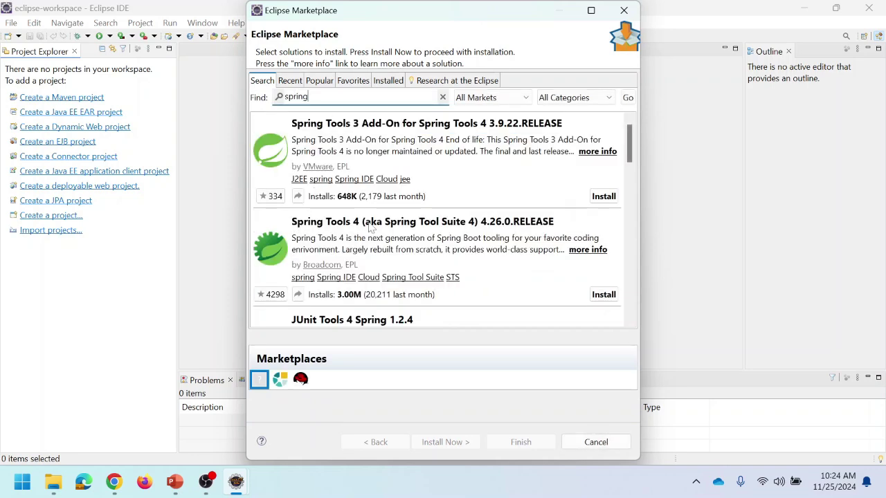
{"action": "scroll", "coordinate": [443, 256], "scroll_direction": "down", "scroll_amount": 1}
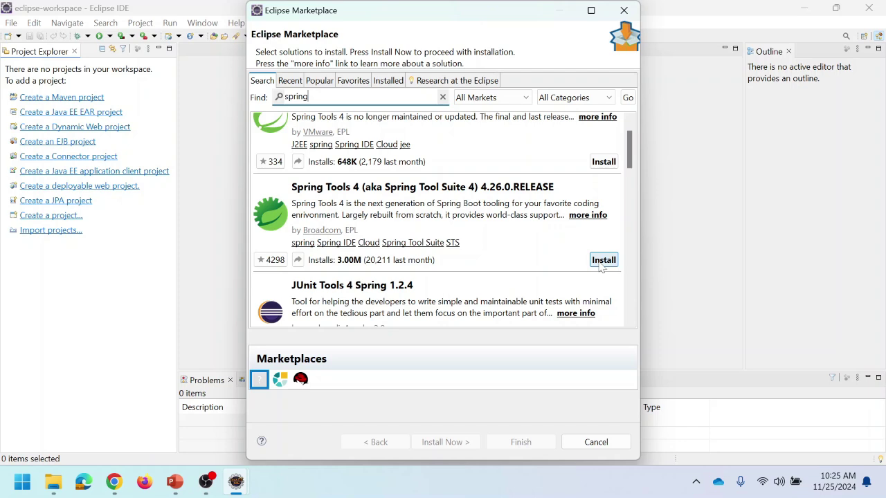
{"action": "left_click", "coordinate": [602, 260]}
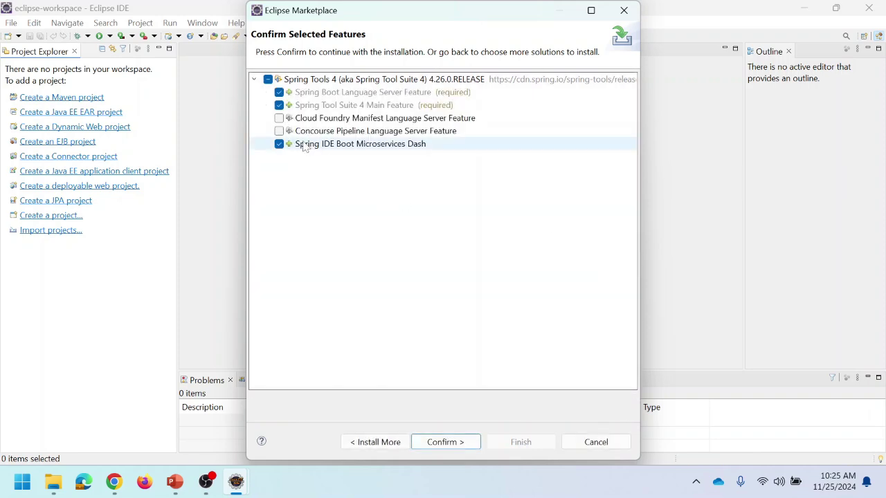
Add the Cloud Foundry and Concourse features, confirm, accept the licenses, and finish to start installing.
{"action": "left_click", "coordinate": [279, 118]}
{"action": "left_click", "coordinate": [279, 131]}
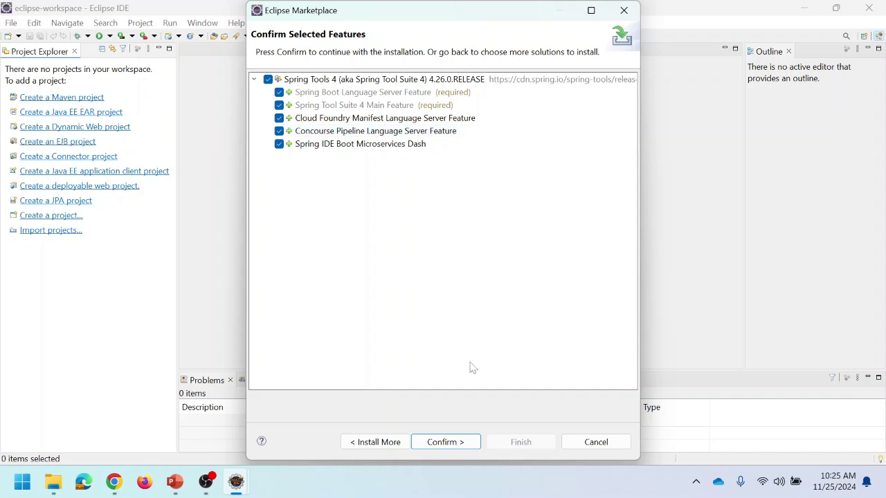
{"action": "left_click", "coordinate": [446, 449]}
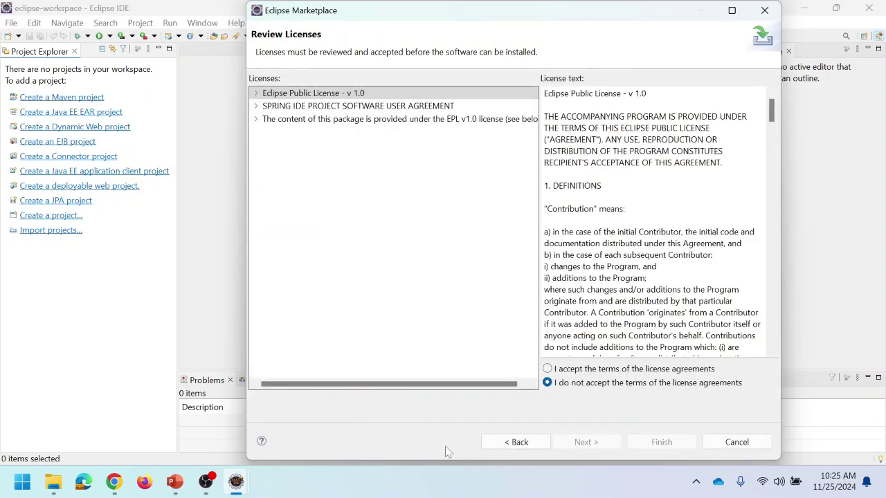
{"action": "left_click_drag", "start_coordinate": [424, 21], "coordinate": [380, 20]}
{"action": "left_click", "coordinate": [504, 370]}
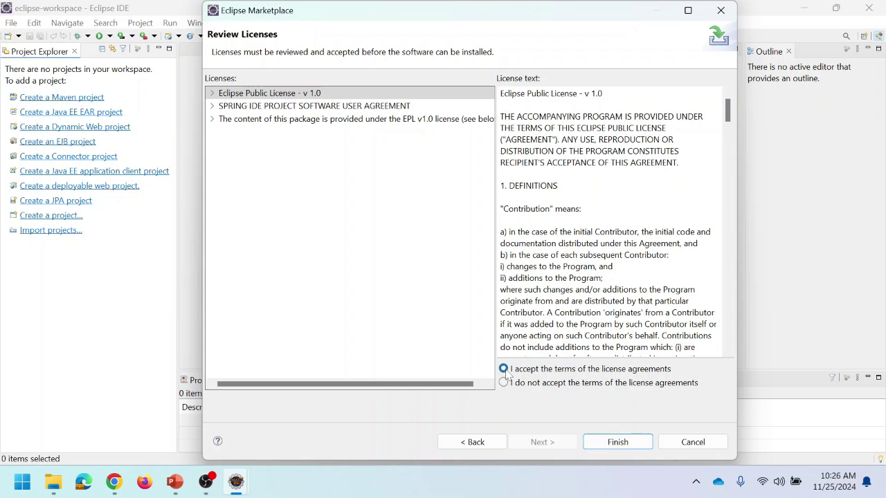
{"action": "left_click", "coordinate": [602, 444]}
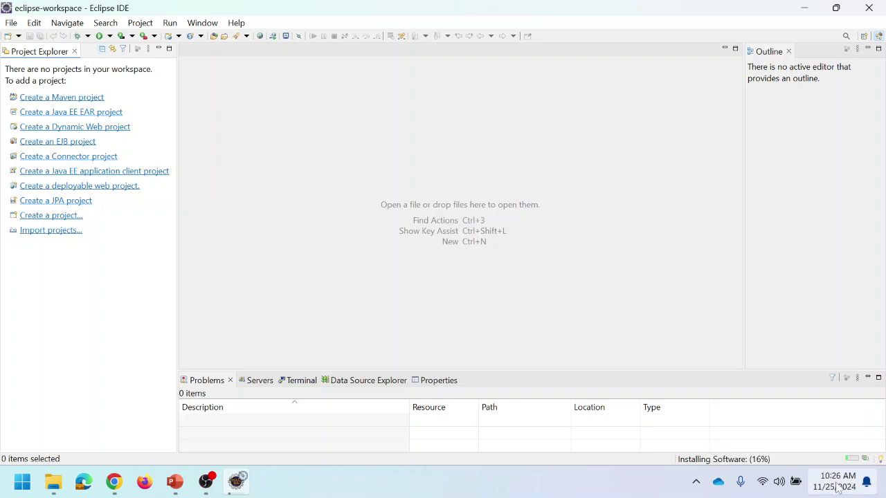
Trust the cdn.spring.io authority and the Spring Builds PGP signer so the install completes.
{"action": "left_click", "coordinate": [868, 460]}
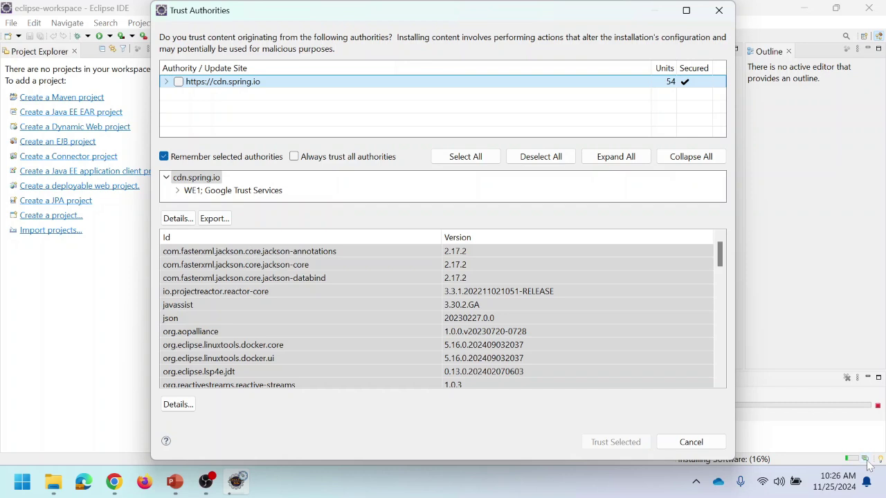
{"action": "left_click", "coordinate": [472, 157]}
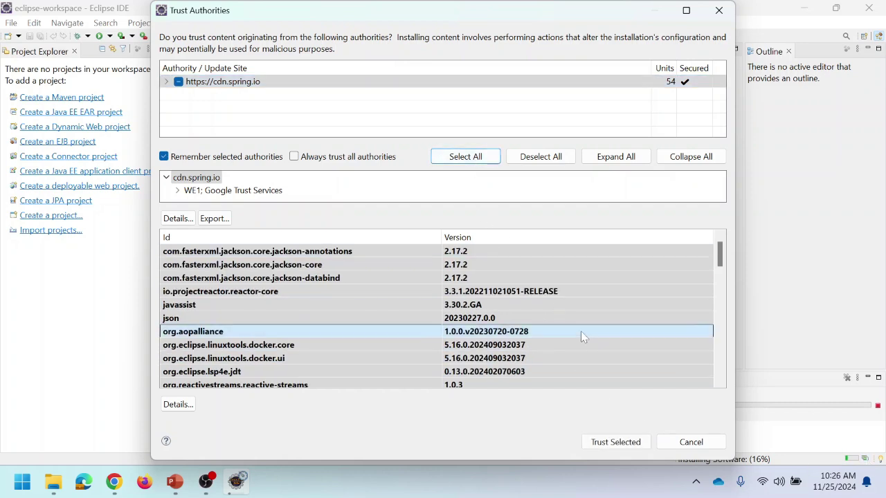
{"action": "left_click", "coordinate": [618, 445]}
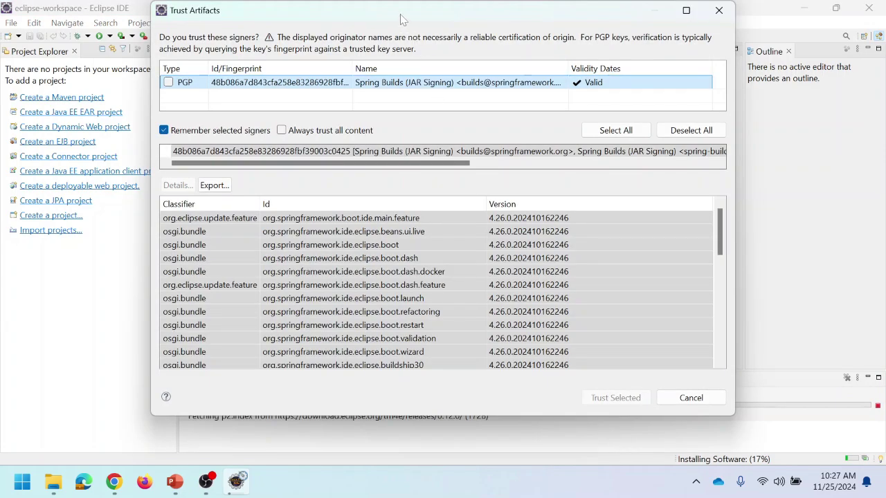
{"action": "left_click_drag", "start_coordinate": [401, 16], "coordinate": [401, 45]}
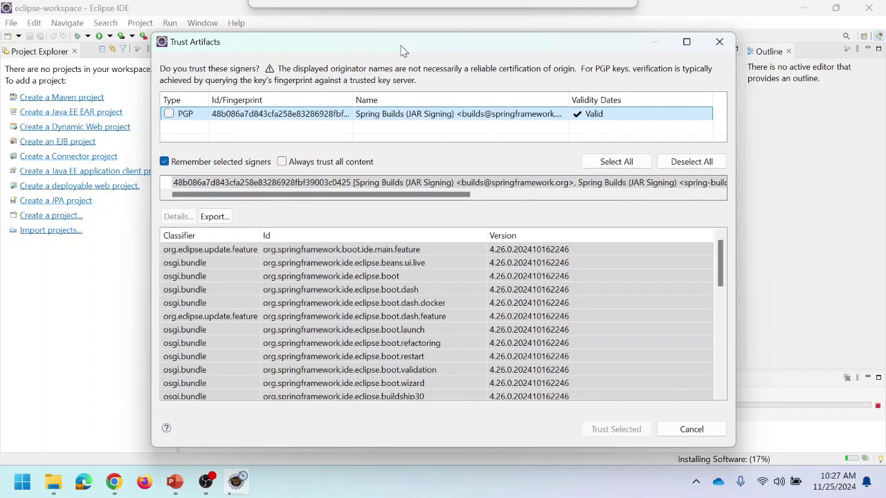
{"action": "left_click", "coordinate": [601, 167]}
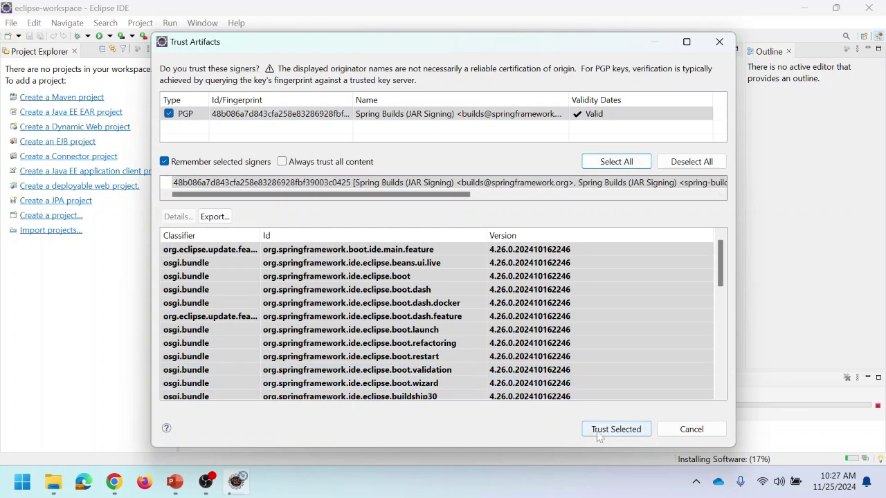
{"action": "left_click", "coordinate": [598, 429]}
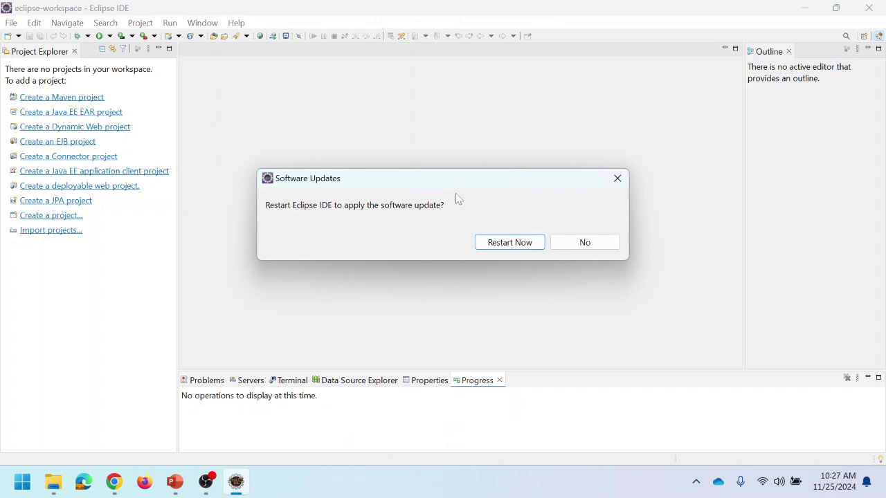
Restart Eclipse to apply Spring Tools 4, then show the File > New options.
{"action": "left_click_drag", "start_coordinate": [453, 187], "coordinate": [453, 196]}
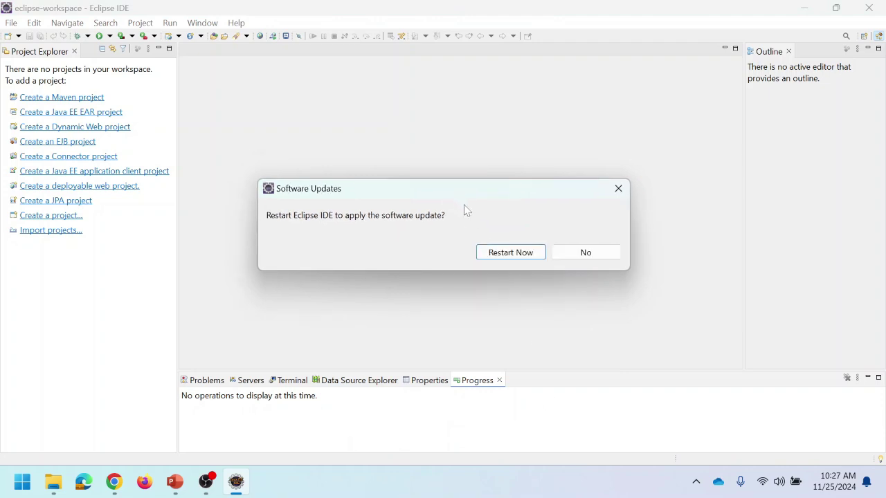
{"action": "left_click", "coordinate": [498, 256]}
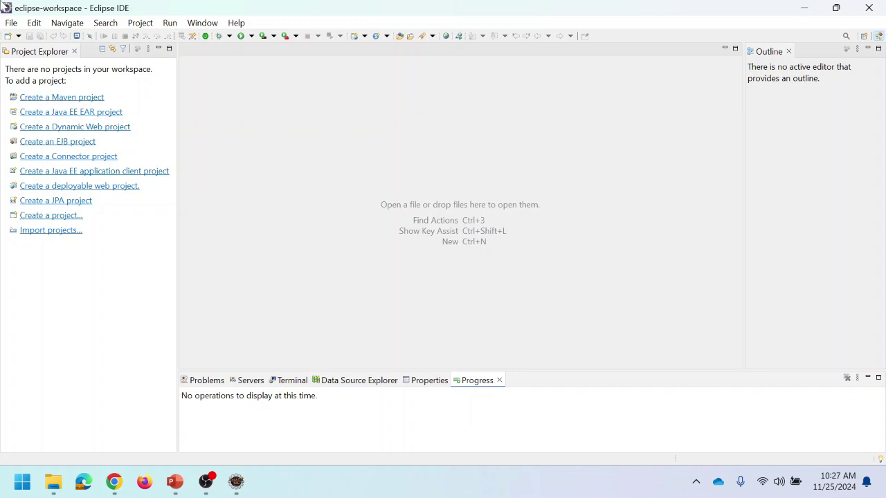
{"action": "left_click", "coordinate": [11, 24]}
{"action": "mouse_move", "coordinate": [23, 41]}
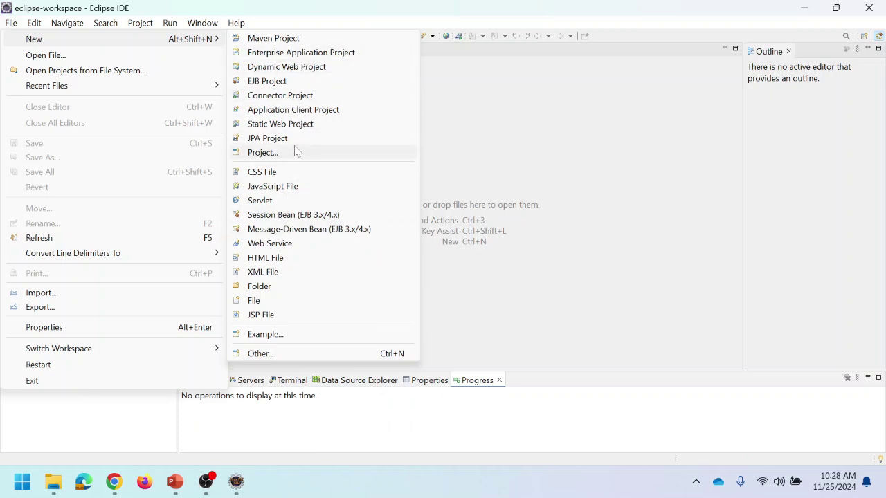
Filter the wizard list by 'spring', locate Spring Starter Project, then cancel without creating anything.
{"action": "left_click", "coordinate": [277, 354]}
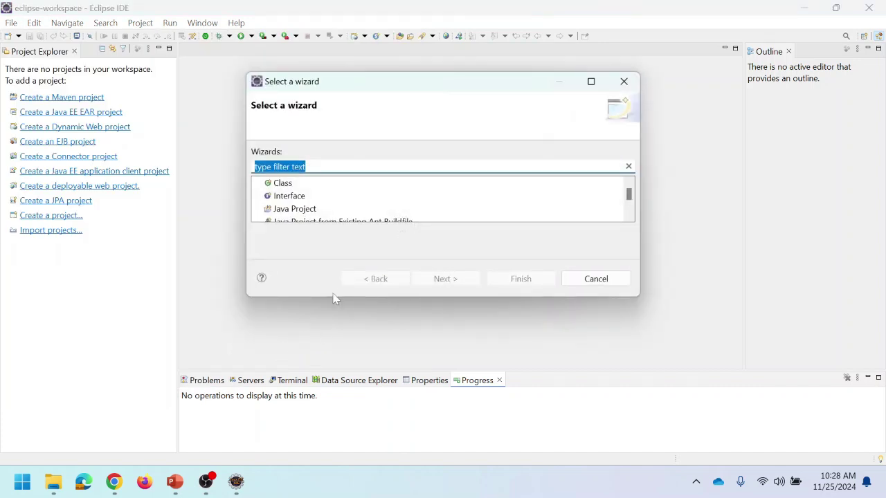
{"action": "type", "text": "s"}
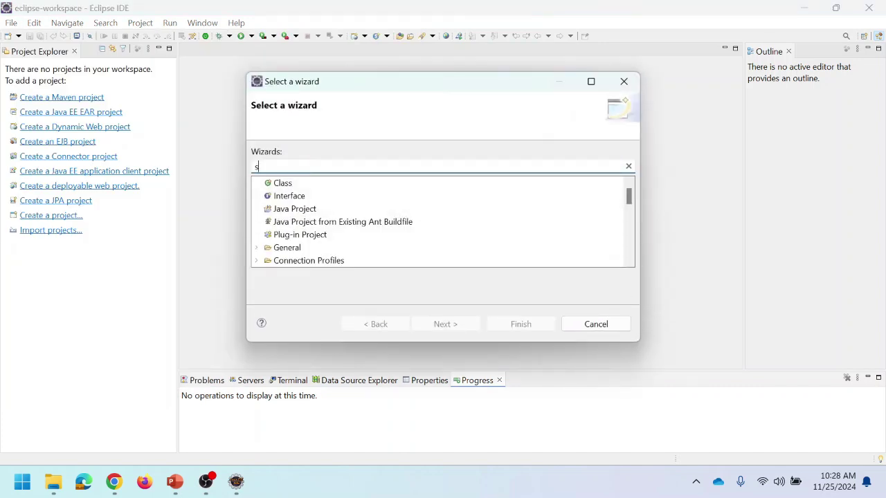
{"action": "type", "text": "pring"}
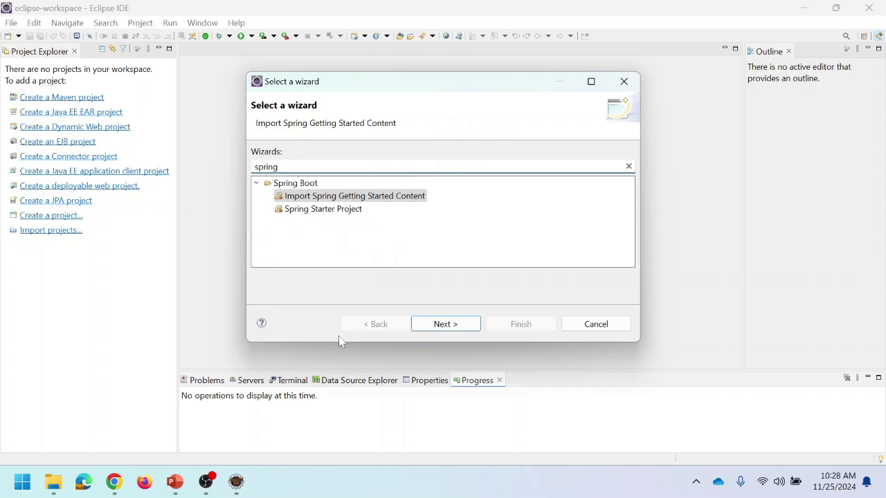
{"action": "left_click", "coordinate": [321, 210]}
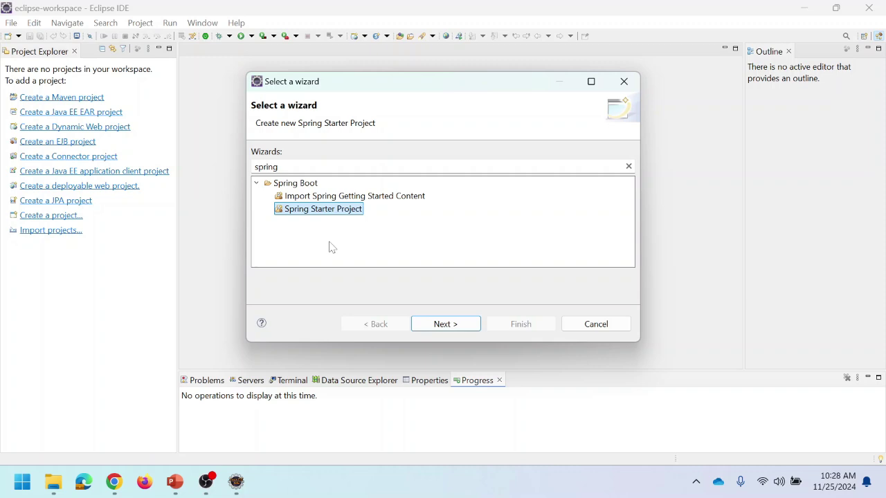
{"action": "left_click", "coordinate": [600, 325]}
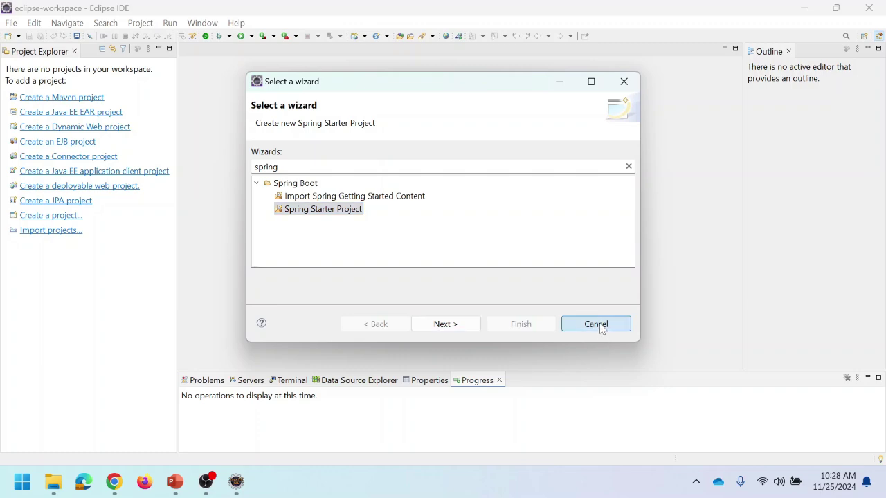
Close Eclipse and run a Google search for 'mysql download' in Chrome.
{"action": "left_click", "coordinate": [870, 10]}
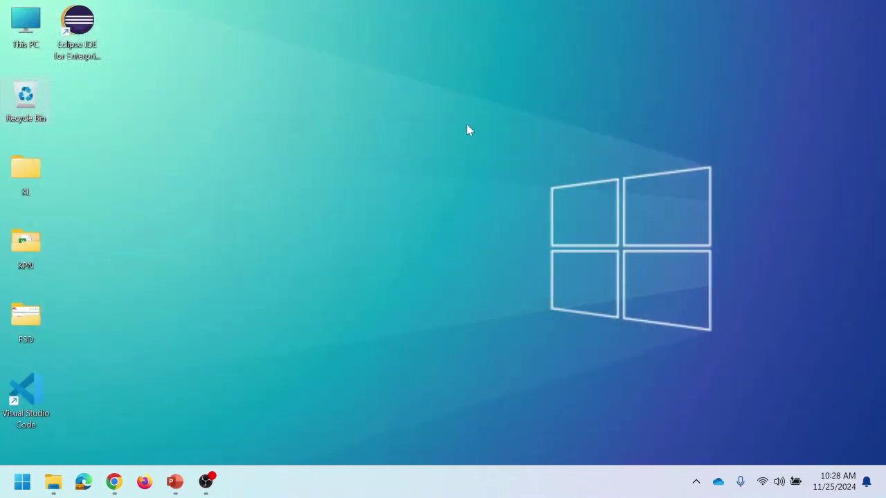
{"action": "left_click", "coordinate": [114, 482]}
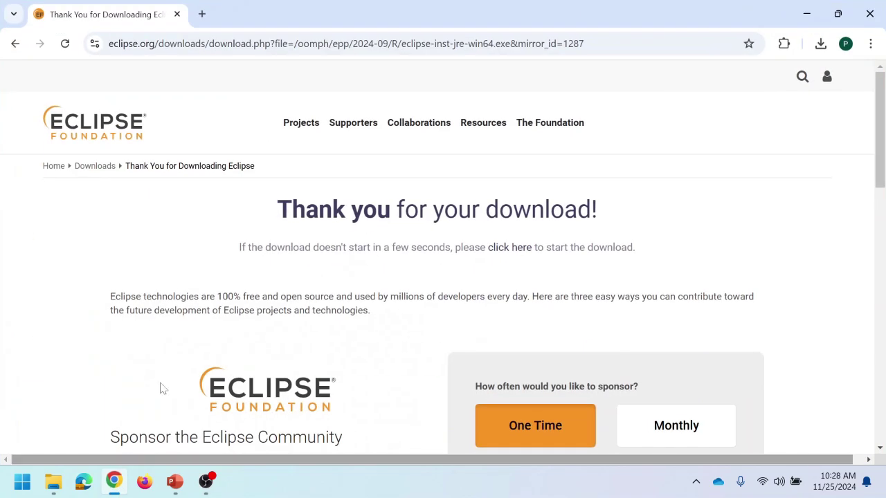
{"action": "key", "text": "ctrl+l"}
{"action": "type", "text": "mysql dow"}
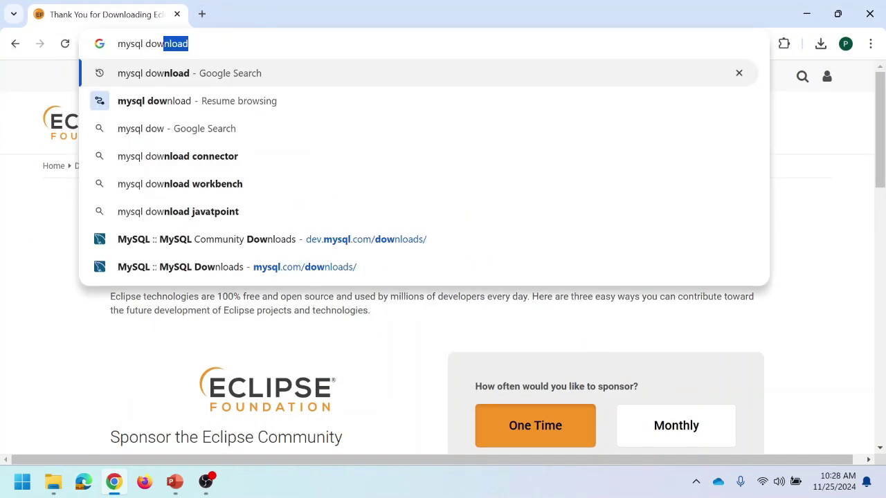
{"action": "key", "text": "Return"}
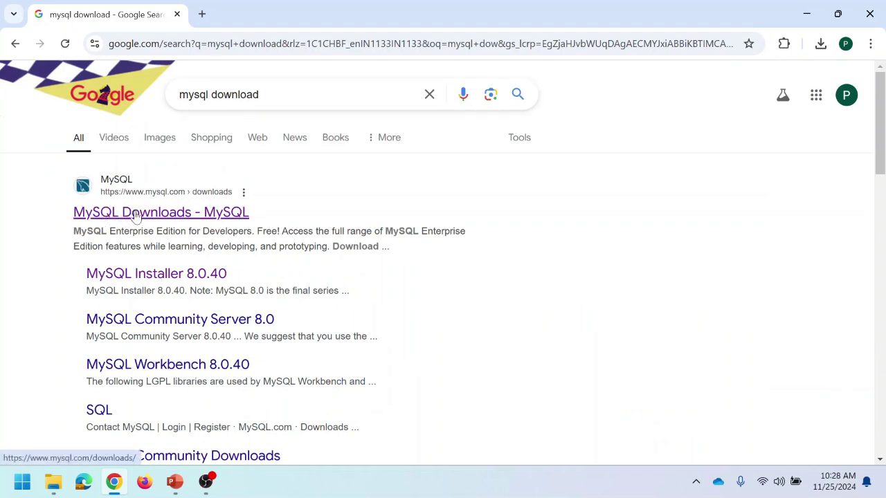
Open the official MySQL Downloads page on mysql.com and scroll down it.
{"action": "left_click", "coordinate": [135, 219]}
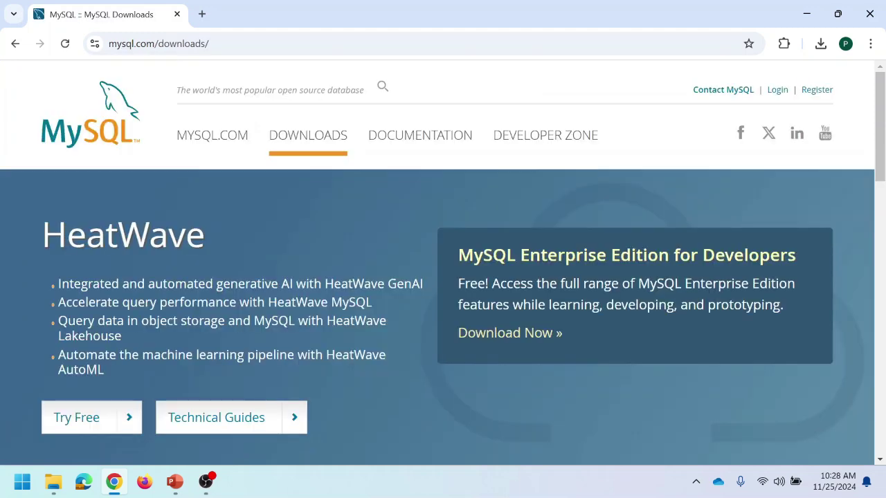
{"action": "scroll", "coordinate": [169, 217], "scroll_direction": "down", "scroll_amount": 8}
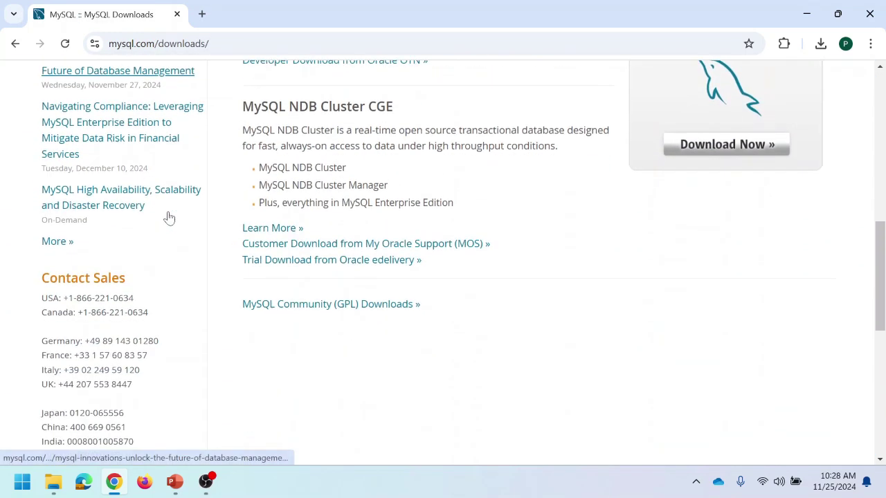
{"action": "scroll", "coordinate": [169, 217], "scroll_direction": "down", "scroll_amount": 2}
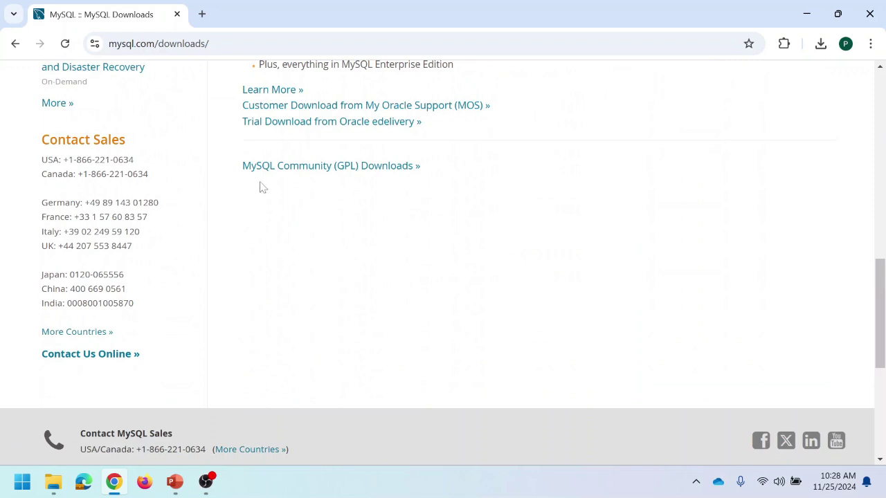
Go to Community (GPL) Downloads, then MySQL Installer for Windows, keeping version 8.0.40.
{"action": "left_click", "coordinate": [293, 170]}
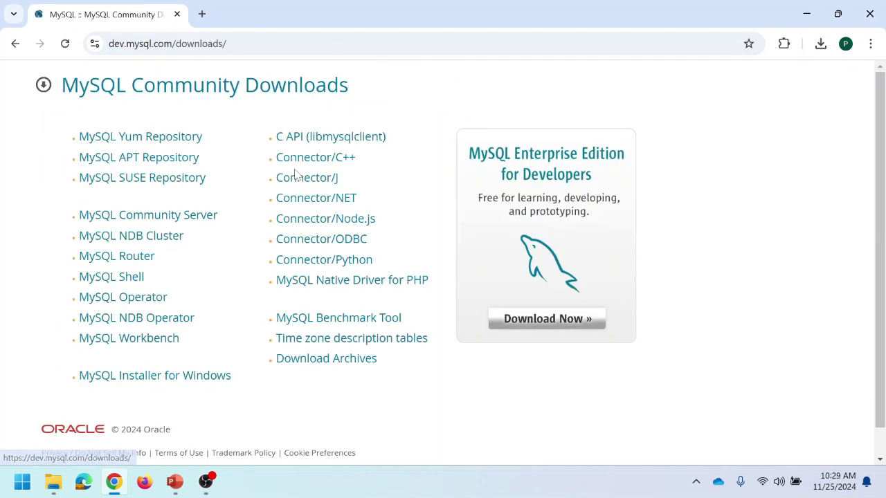
{"action": "scroll", "coordinate": [219, 197], "scroll_direction": "down", "scroll_amount": 1}
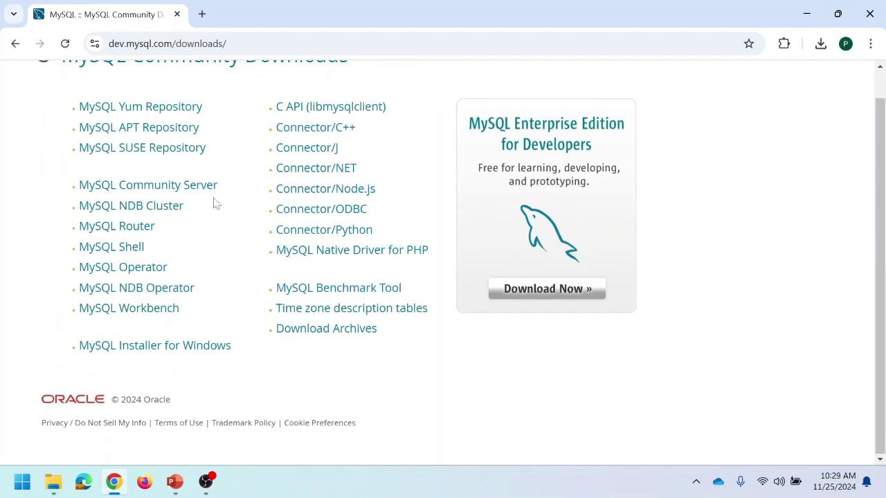
{"action": "left_click", "coordinate": [146, 352]}
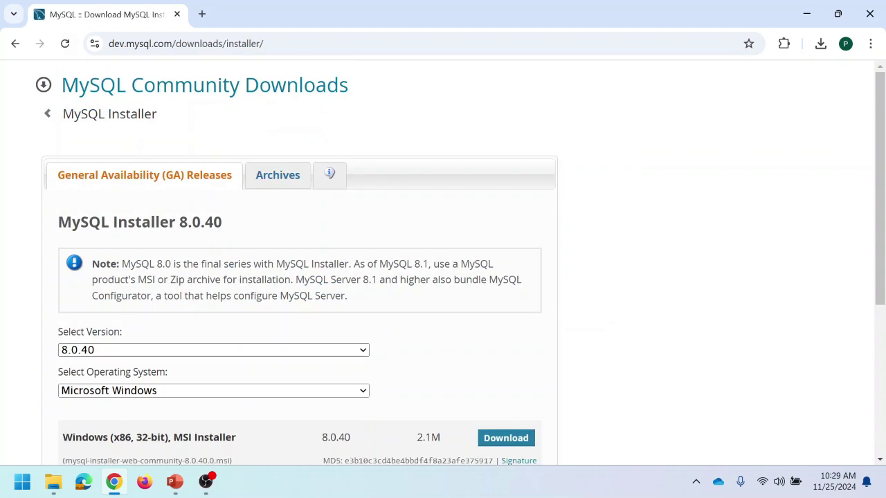
{"action": "scroll", "coordinate": [145, 350], "scroll_direction": "down", "scroll_amount": 3}
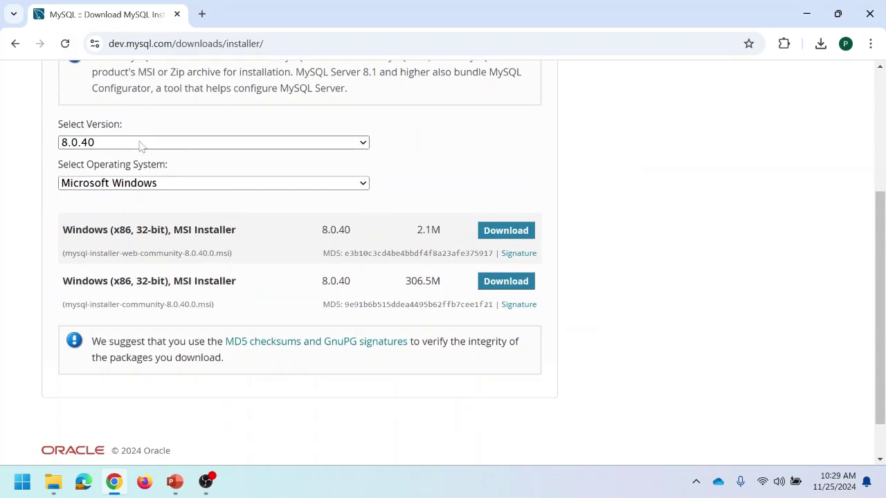
{"action": "left_click", "coordinate": [140, 144]}
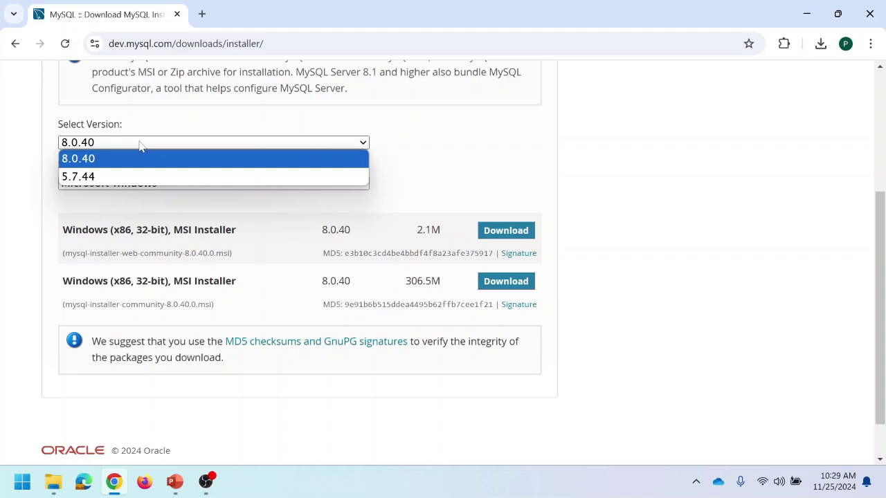
{"action": "left_click", "coordinate": [141, 143]}
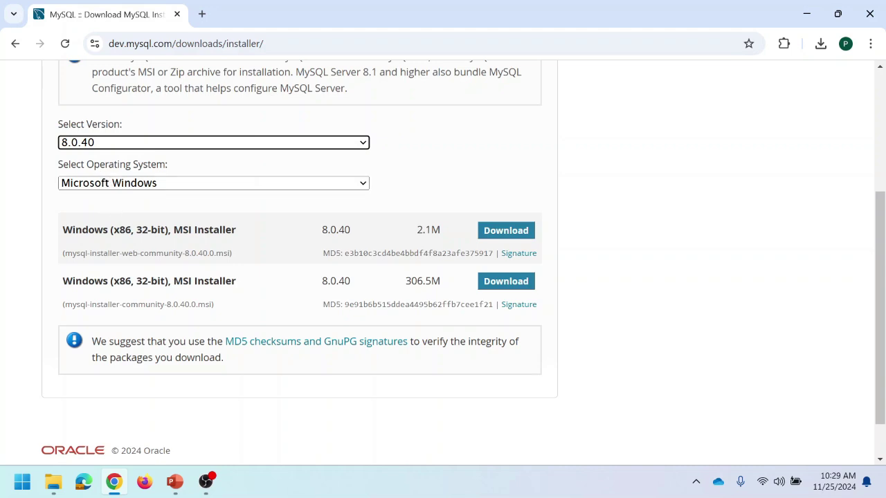
Compare the 2.1M web installer with the 306.5M full MSI installer.
{"action": "left_click_drag", "start_coordinate": [87, 230], "coordinate": [173, 230]}
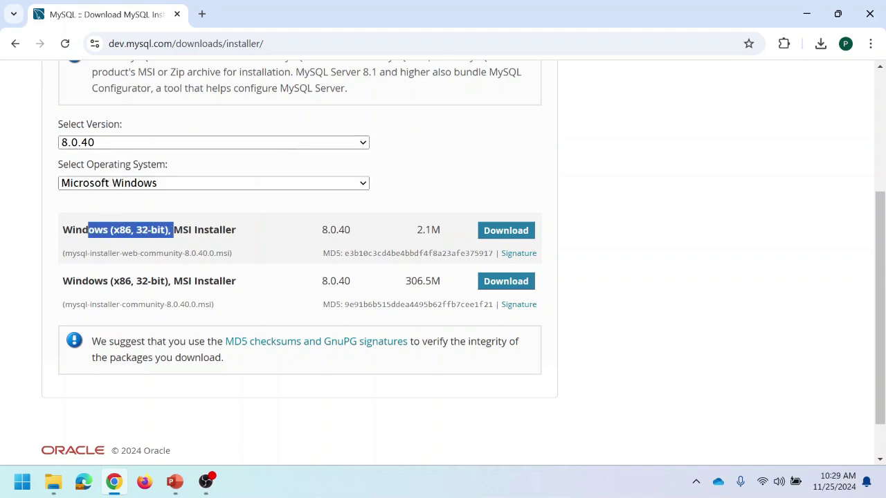
{"action": "left_click", "coordinate": [249, 238]}
{"action": "left_click_drag", "start_coordinate": [417, 231], "coordinate": [441, 237]}
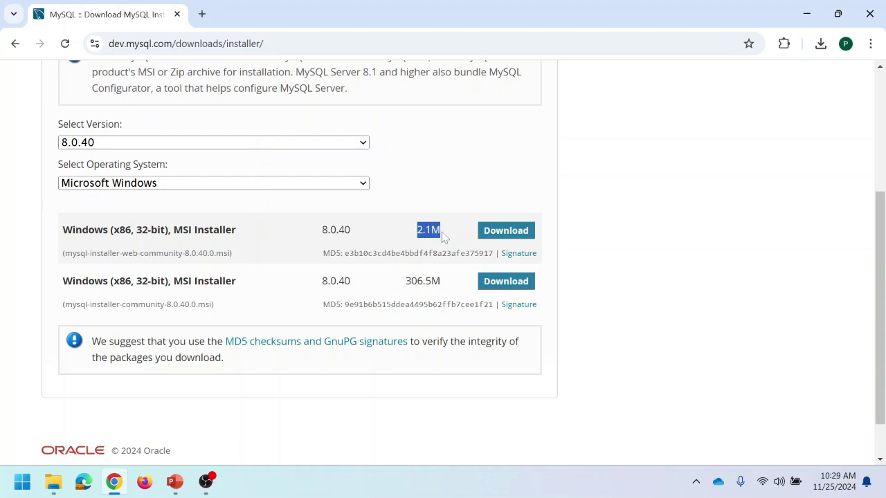
{"action": "left_click_drag", "start_coordinate": [183, 281], "coordinate": [237, 280]}
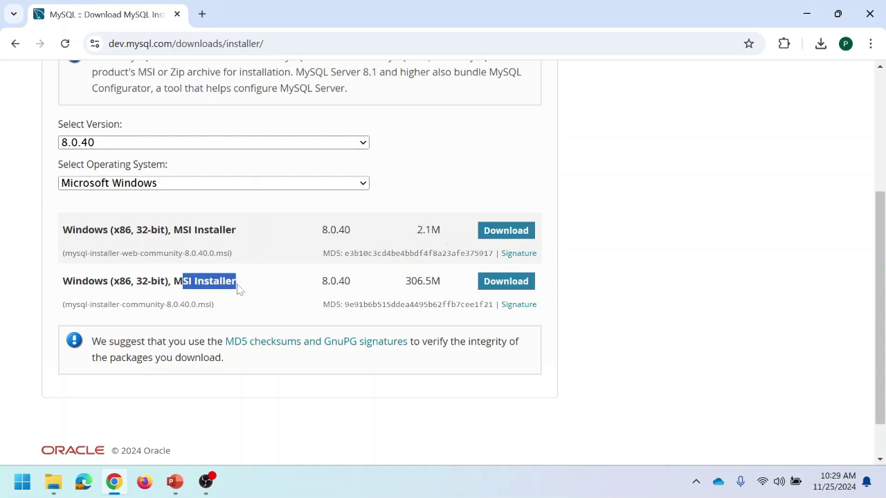
{"action": "left_click_drag", "start_coordinate": [406, 281], "coordinate": [443, 286]}
{"action": "left_click", "coordinate": [443, 289]}
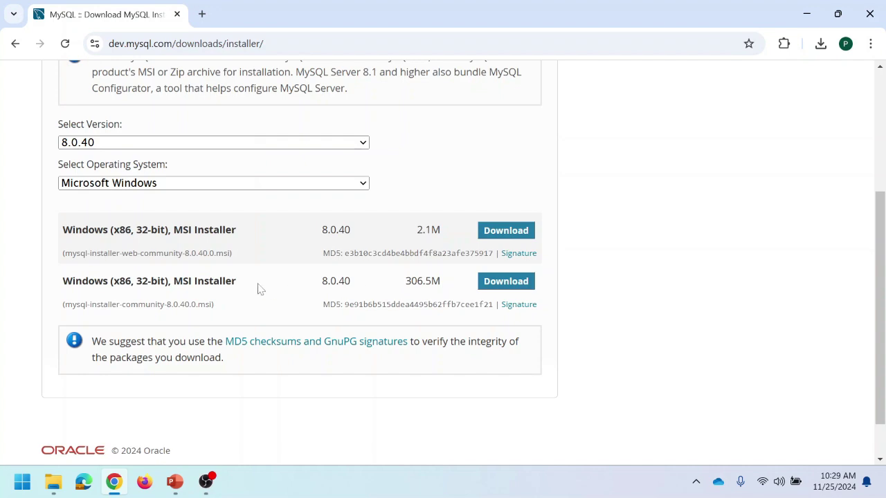
Download the 306.5M MSI without signing in, then show it in its folder.
{"action": "left_click", "coordinate": [494, 289]}
{"action": "scroll", "coordinate": [52, 340], "scroll_direction": "down", "scroll_amount": 1}
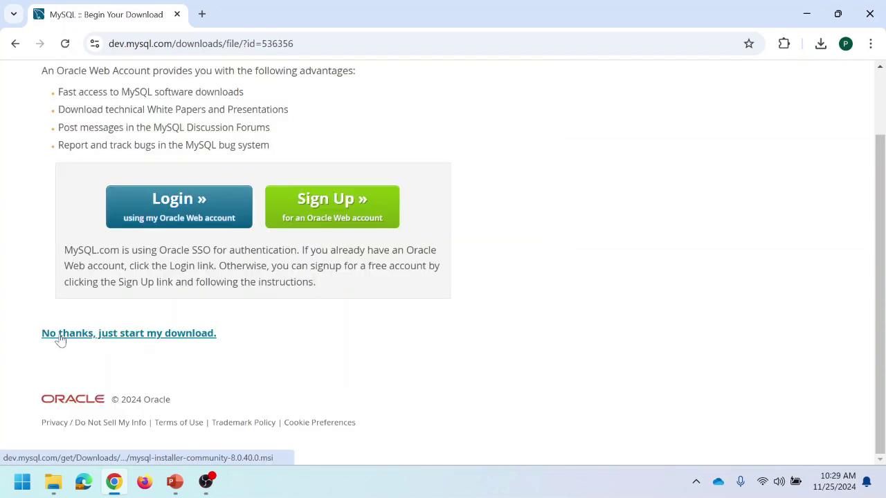
{"action": "left_click", "coordinate": [91, 338]}
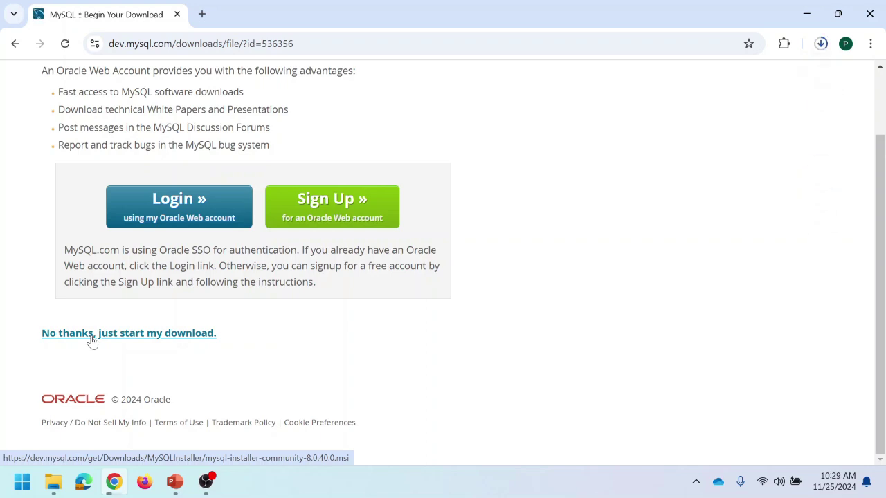
{"action": "left_click", "coordinate": [820, 46]}
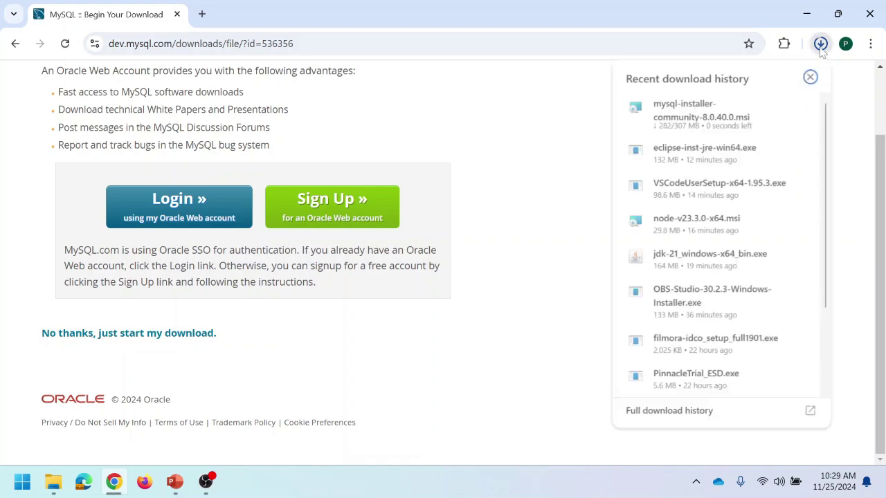
{"action": "mouse_move", "coordinate": [726, 104]}
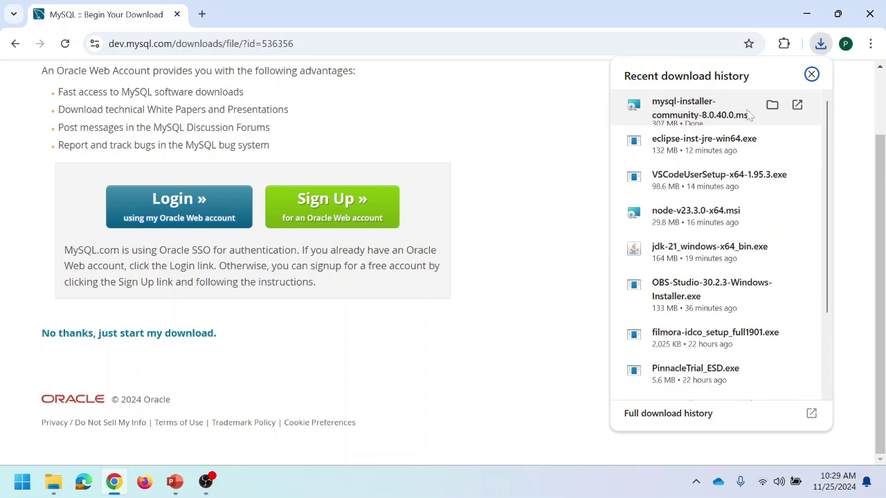
{"action": "left_click", "coordinate": [772, 105]}
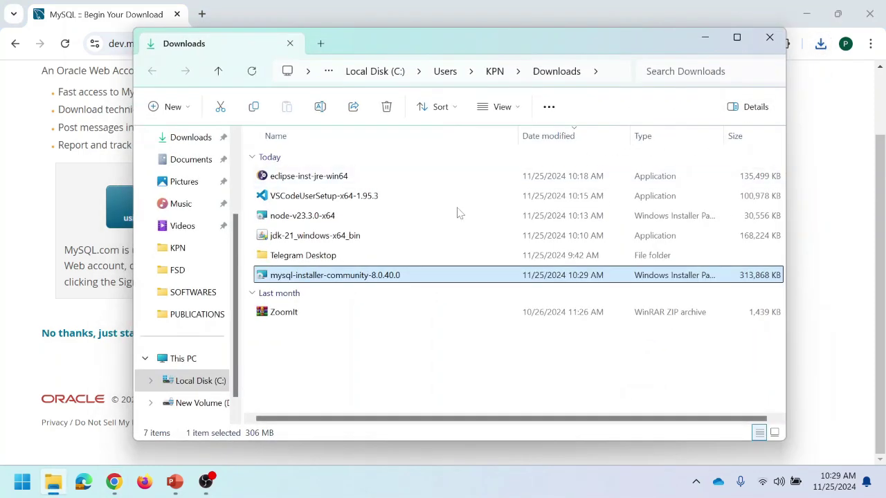
Run mysql-installer-community-8.0.40.0 from Downloads and approve the User Account Control prompt.
{"action": "double_click", "coordinate": [349, 277]}
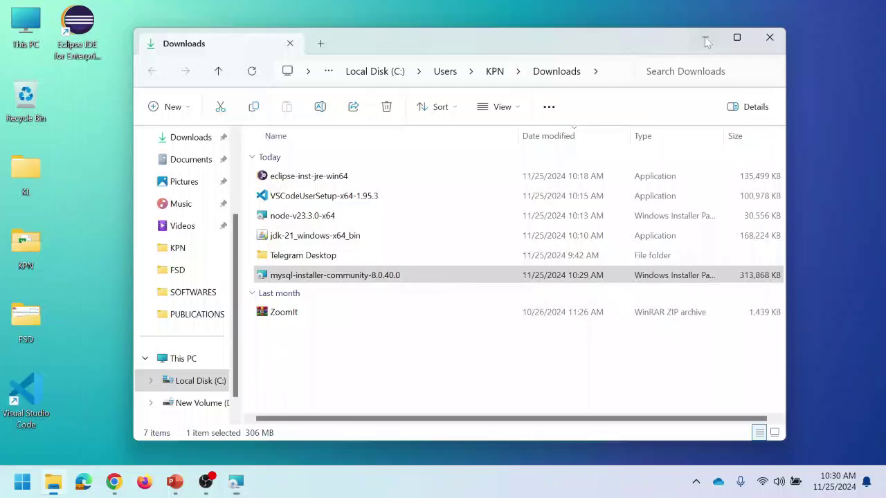
{"action": "left_click", "coordinate": [707, 38]}
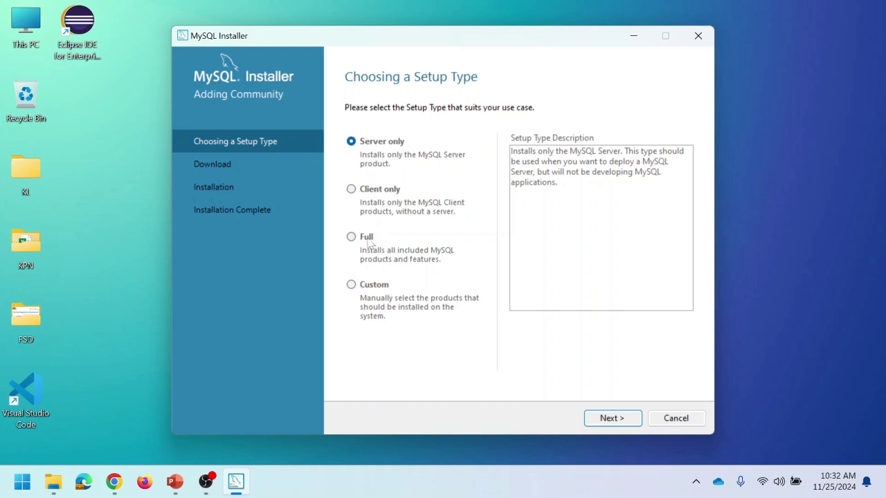
Choose the Full setup type, then download and install all six MySQL 8.0.40 products.
{"action": "left_click", "coordinate": [361, 238]}
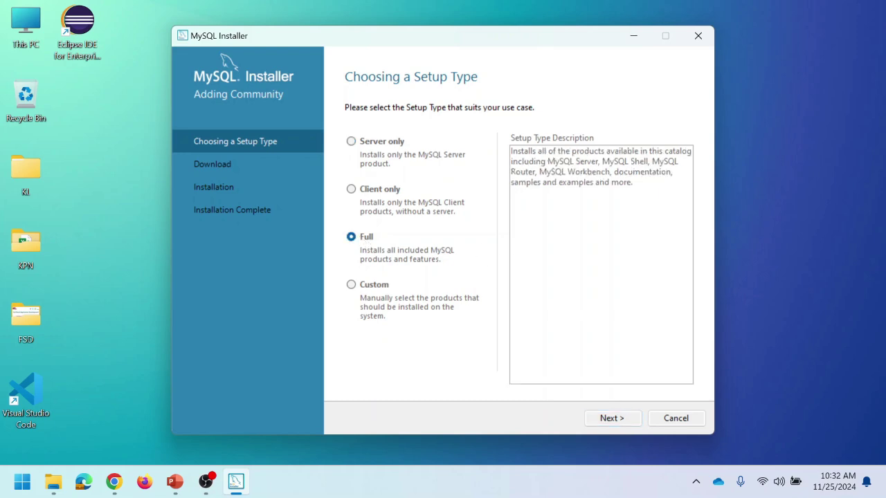
{"action": "left_click", "coordinate": [610, 418]}
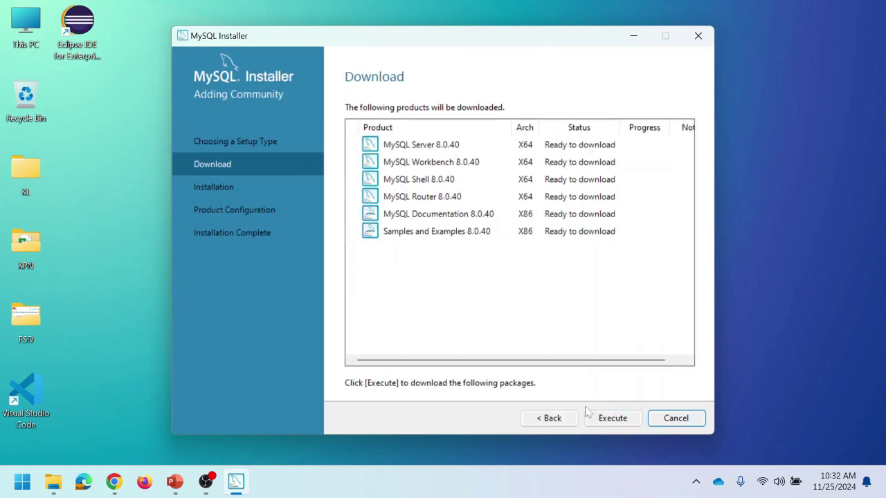
{"action": "left_click", "coordinate": [612, 419]}
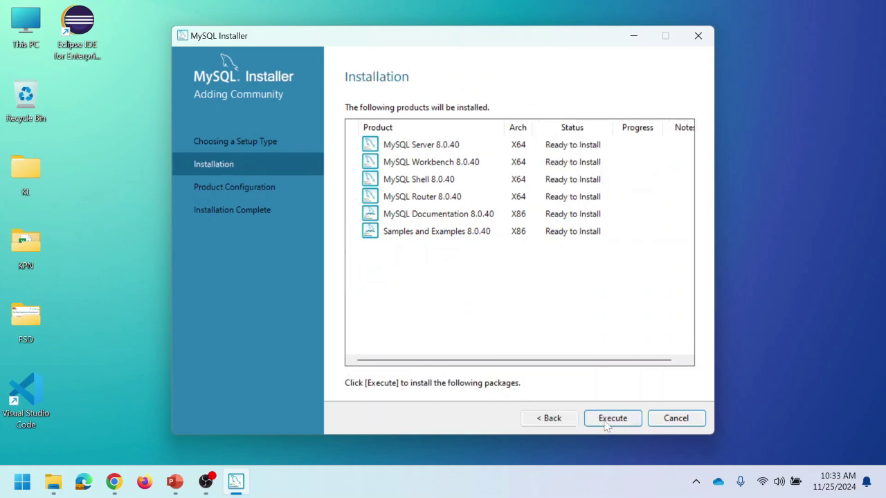
{"action": "left_click", "coordinate": [605, 424]}
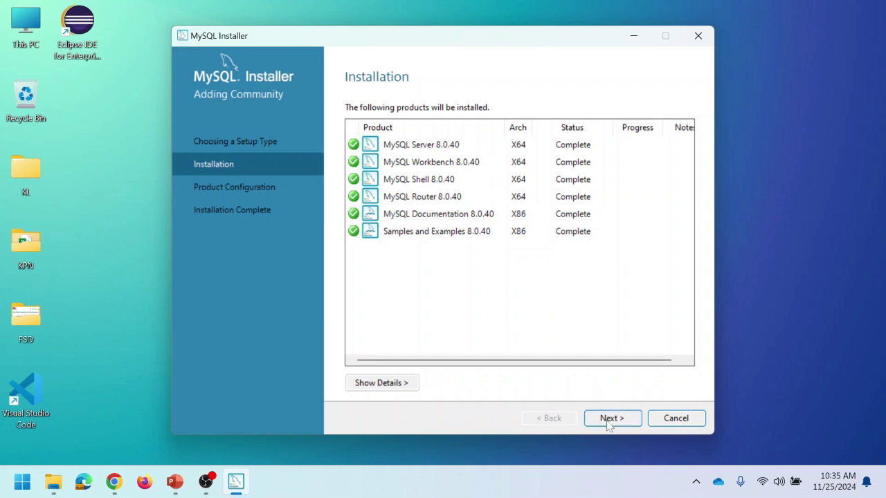
{"action": "left_click", "coordinate": [609, 424]}
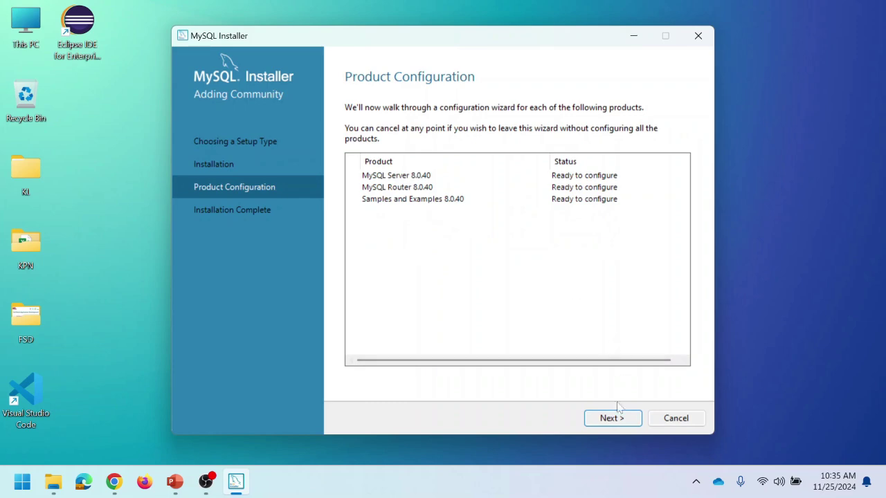
Keep the default Type and Networking settings and strong password authentication.
{"action": "left_click", "coordinate": [612, 419]}
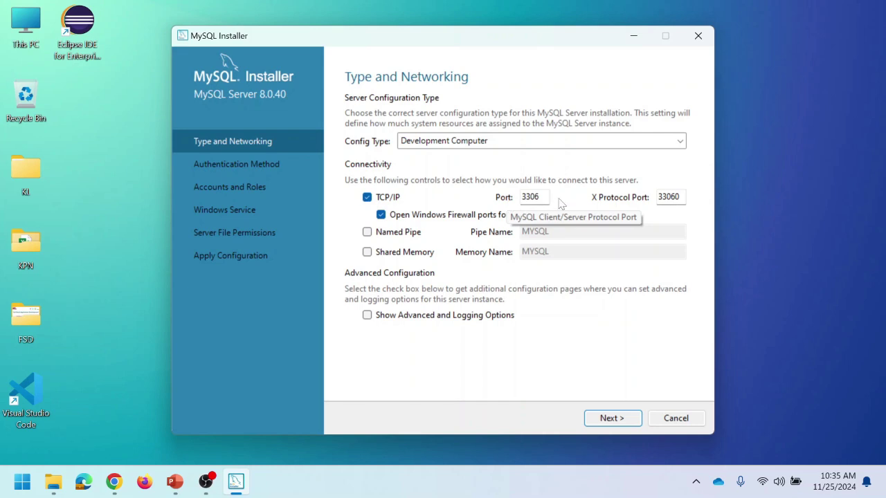
{"action": "left_click", "coordinate": [613, 418]}
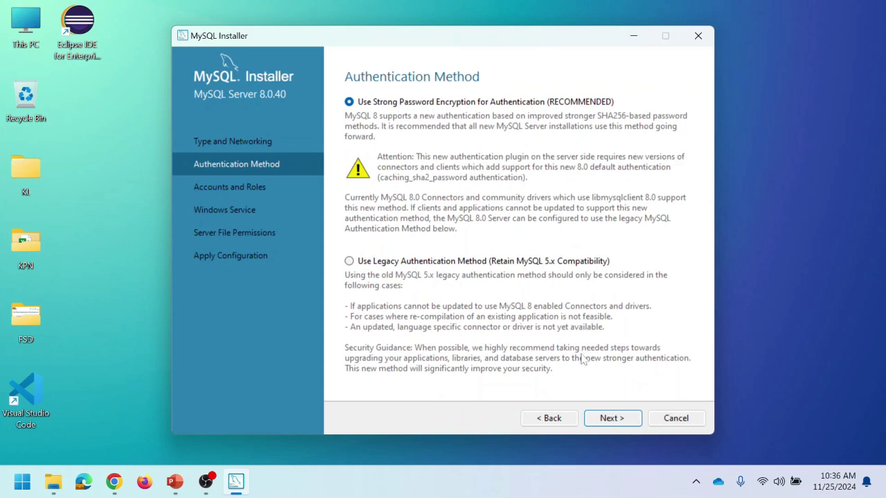
{"action": "left_click", "coordinate": [618, 421]}
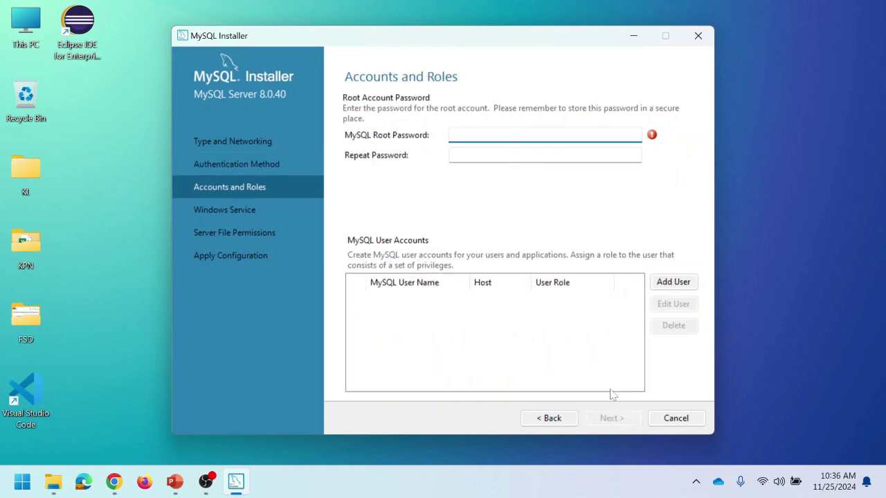
Enter and confirm the root account password, keeping the default MySQL80 Windows service.
{"action": "key", "text": "Tab"}
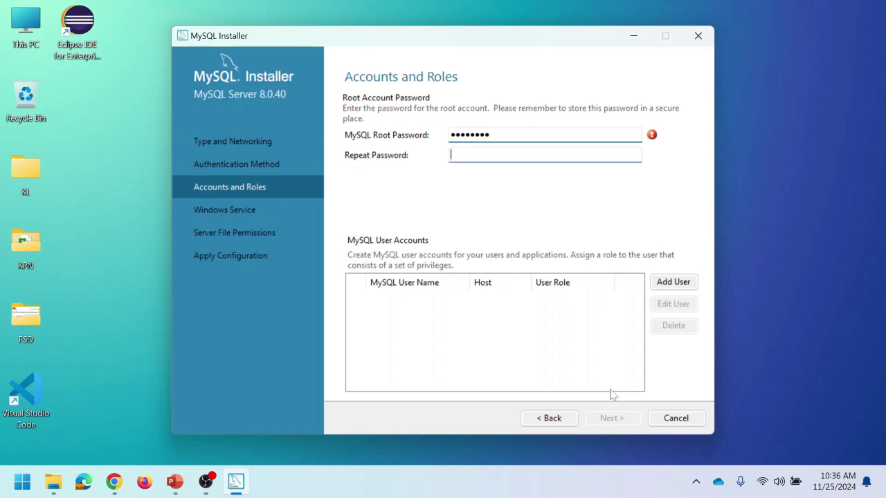
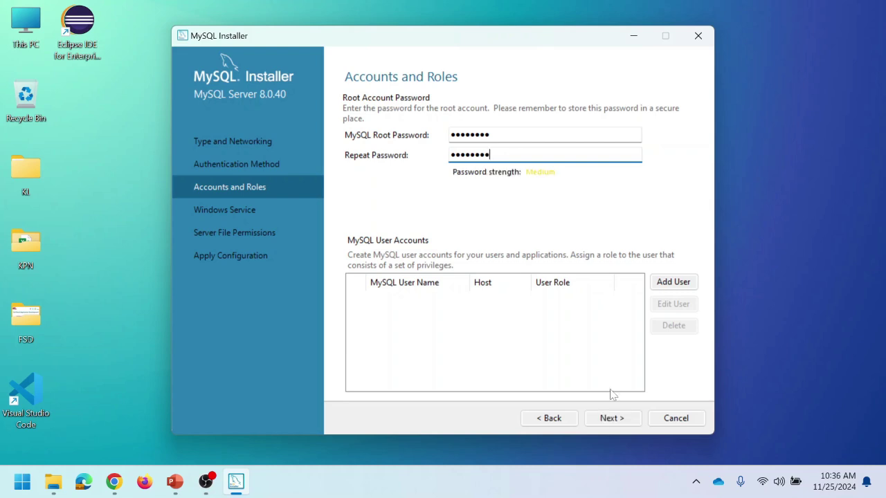
{"action": "left_click", "coordinate": [611, 419]}
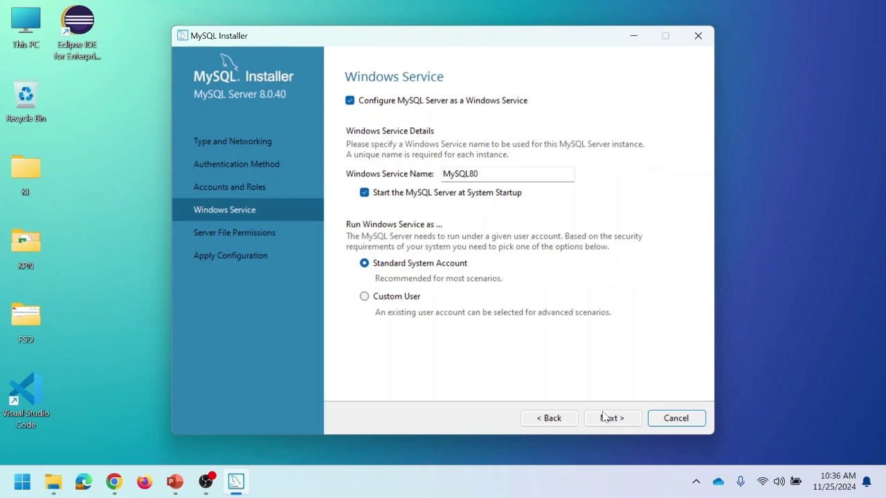
{"action": "left_click", "coordinate": [606, 421]}
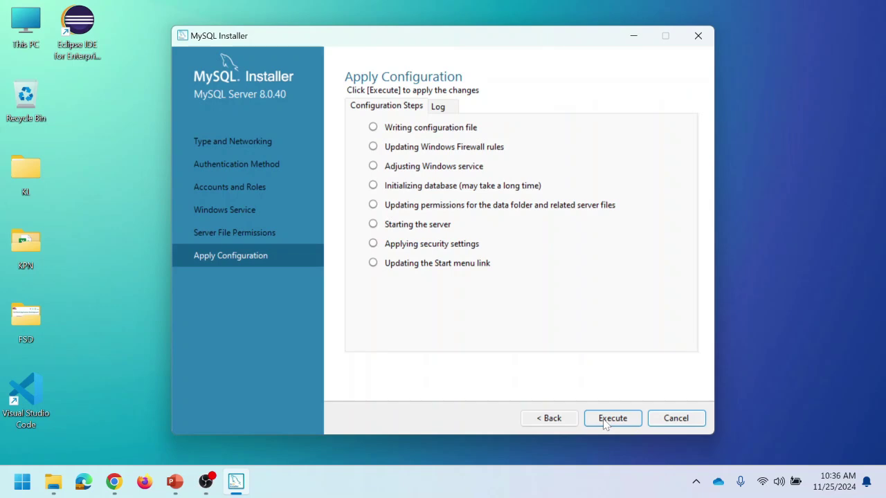
Apply the MySQL Server 8.0.40 configuration and finish it.
{"action": "left_click", "coordinate": [612, 418]}
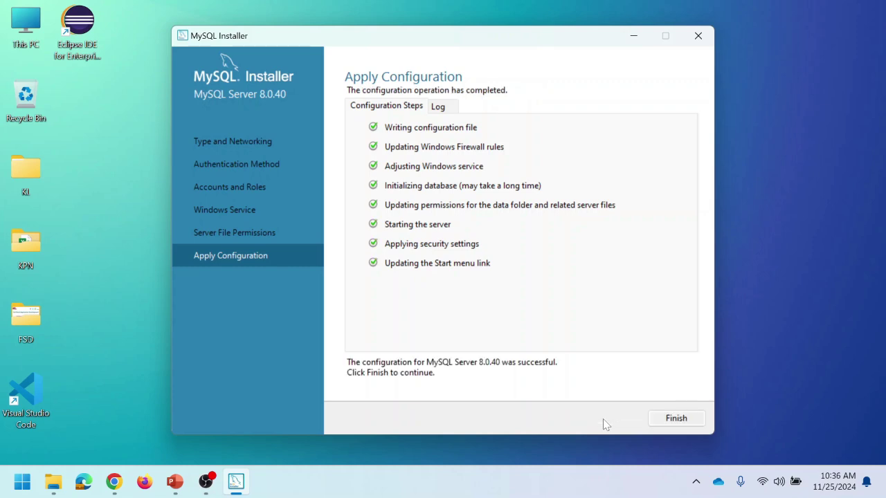
{"action": "left_click", "coordinate": [685, 420]}
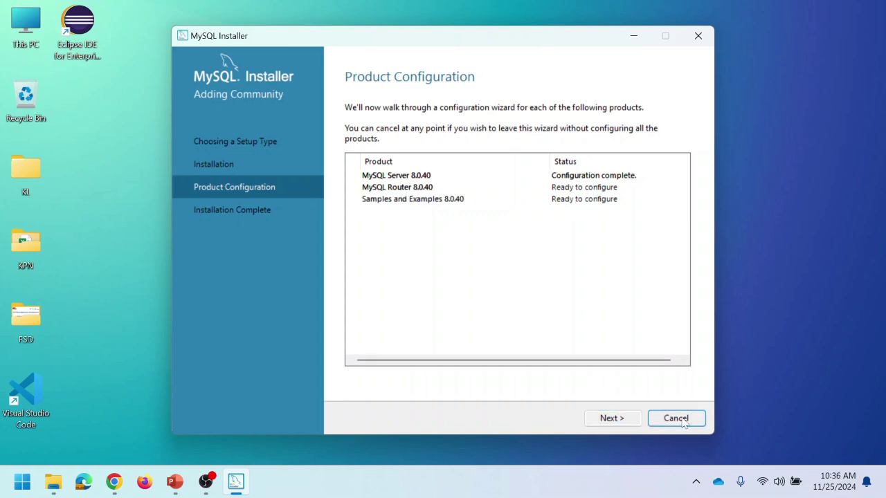
{"action": "left_click", "coordinate": [619, 422]}
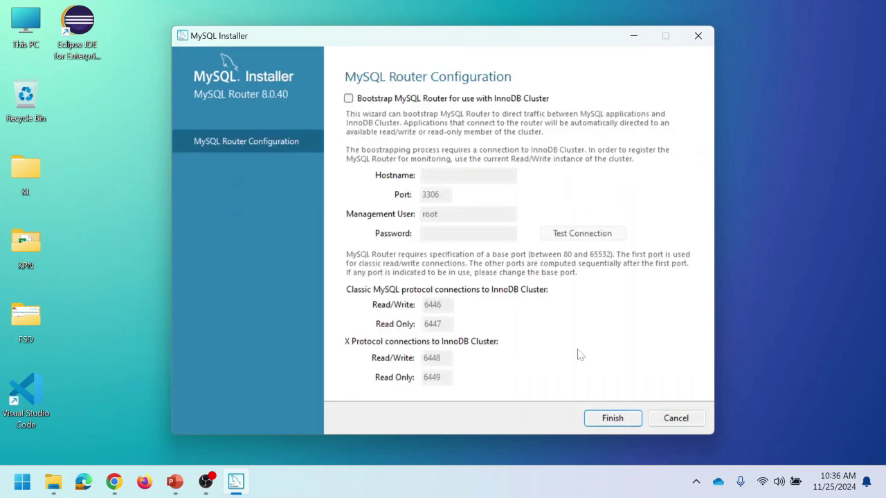
Skip MySQL Router configuration and cancel the Samples and Examples configuration.
{"action": "left_click", "coordinate": [613, 419]}
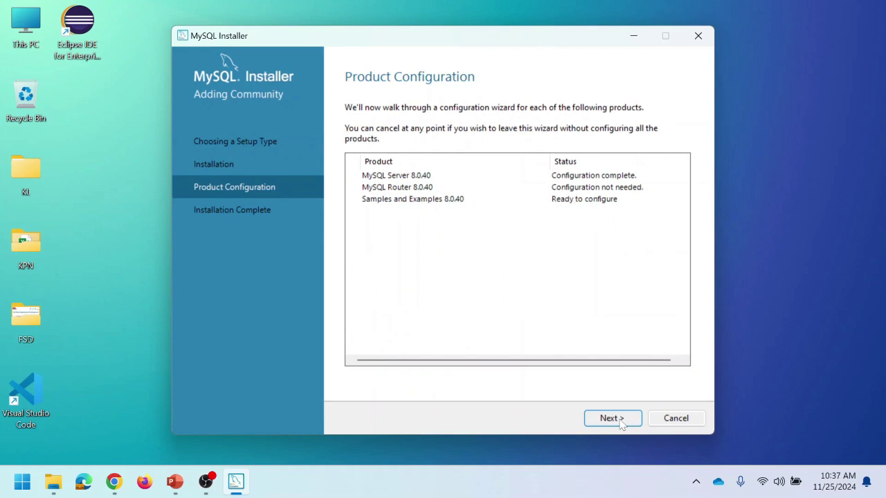
{"action": "left_click", "coordinate": [613, 419]}
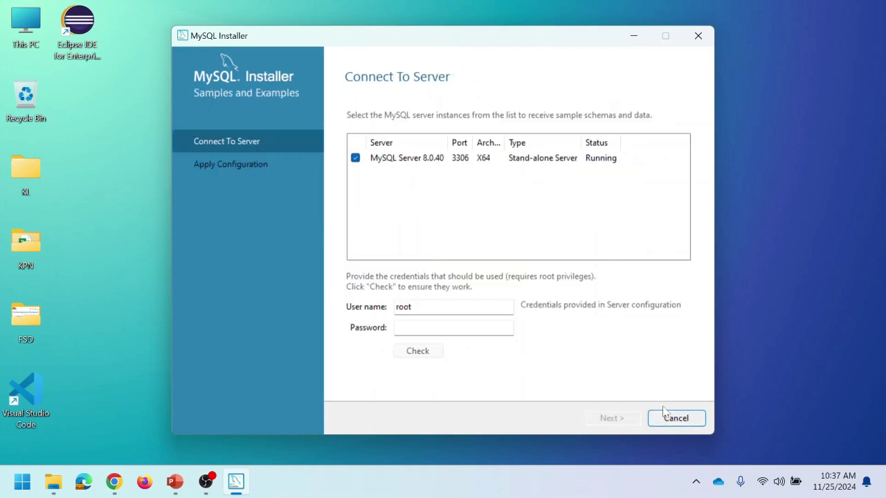
{"action": "left_click", "coordinate": [674, 418]}
{"action": "left_click", "coordinate": [546, 305]}
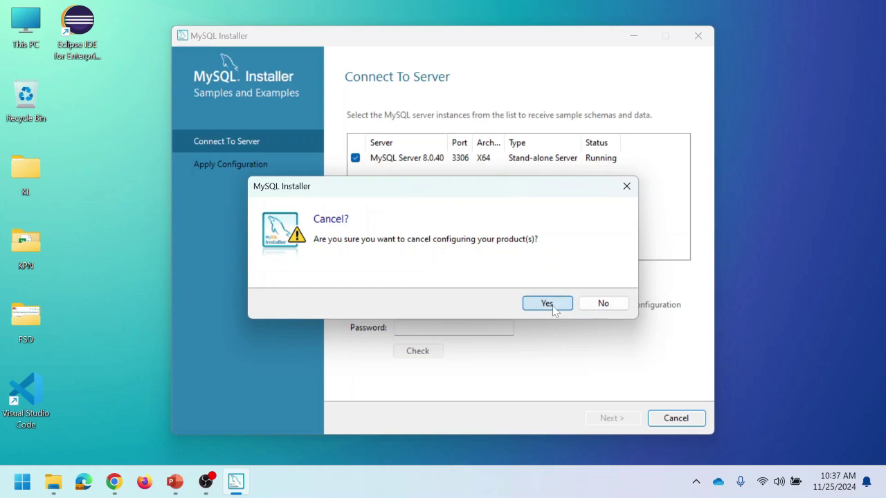
Finish the installer, then close MySQL Workbench, MySQL Shell and the Start menu.
{"action": "left_click", "coordinate": [612, 418]}
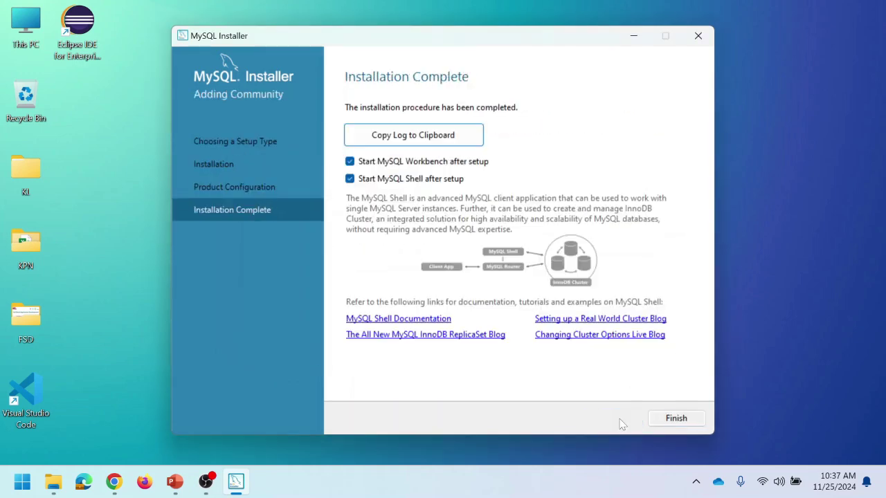
{"action": "left_click", "coordinate": [669, 419]}
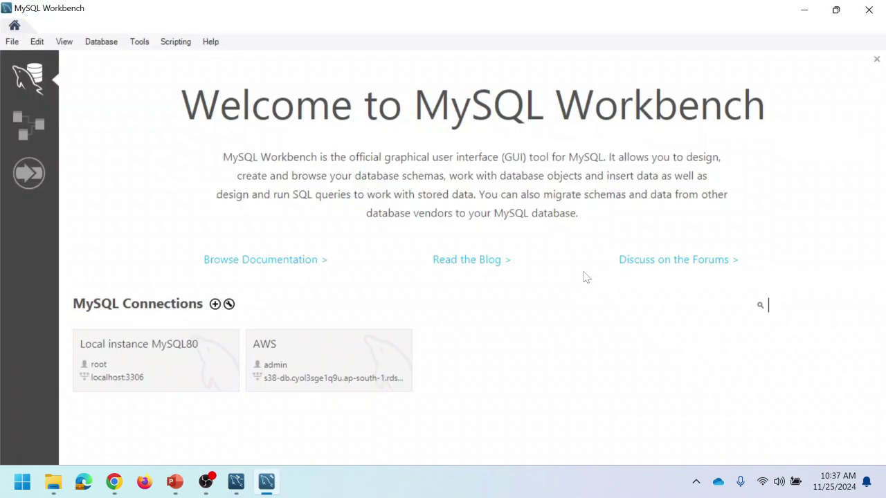
{"action": "left_click", "coordinate": [868, 10]}
{"action": "left_click", "coordinate": [663, 63]}
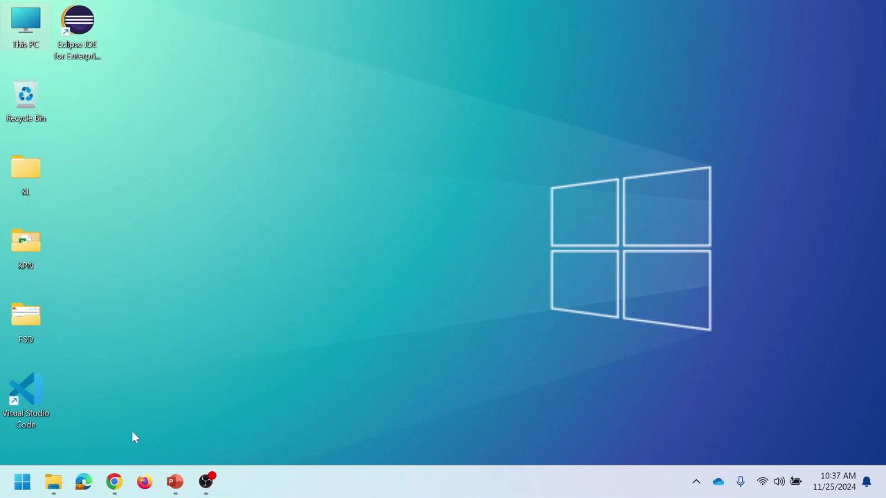
{"action": "left_click", "coordinate": [22, 484]}
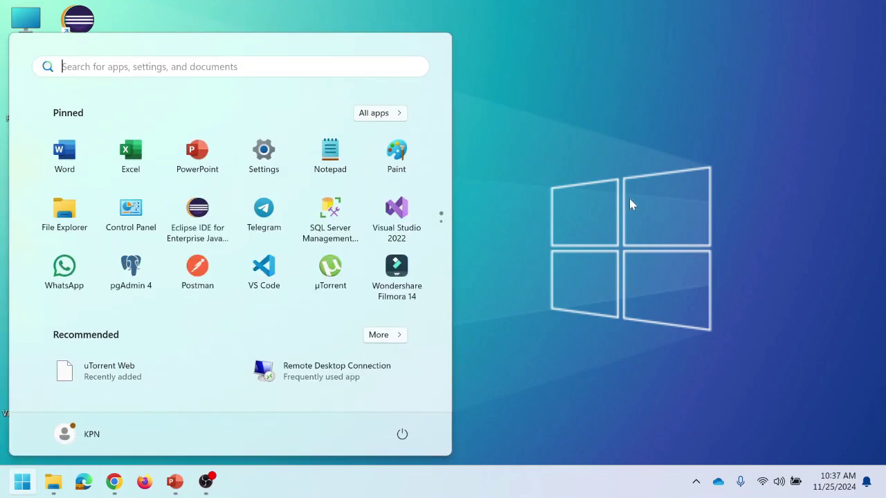
{"action": "left_click", "coordinate": [628, 198]}
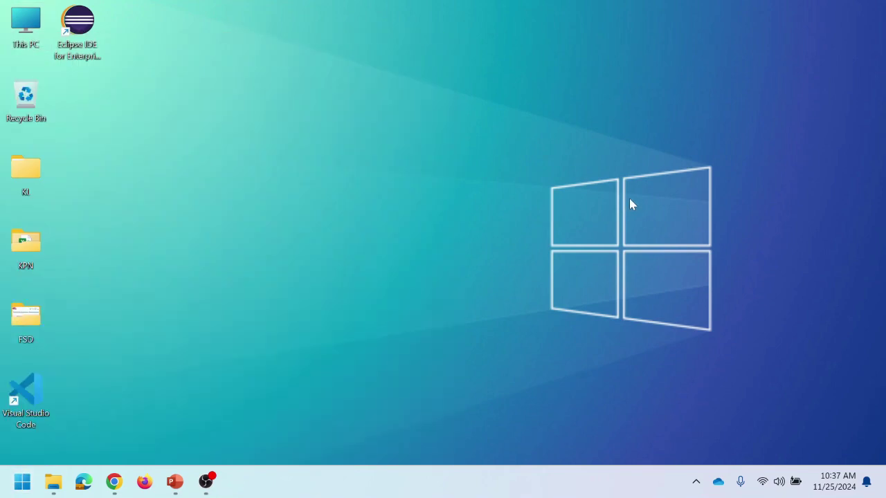